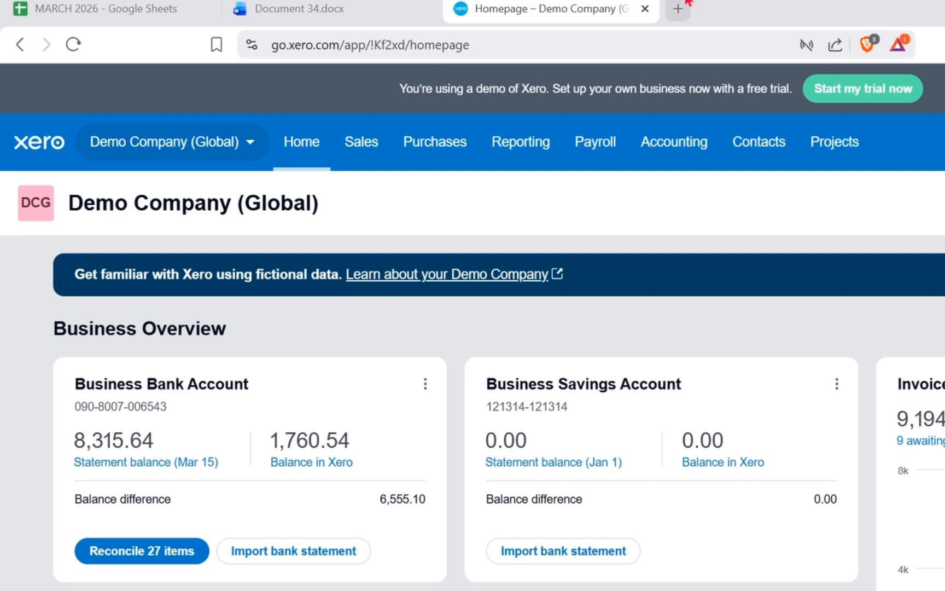
Open Xero's US pricing plans page in a new browser tab and review the Early, Growing and Established plans.
{"action": "left_click", "coordinate": [678, 9]}
{"action": "type", "text": "xe"}
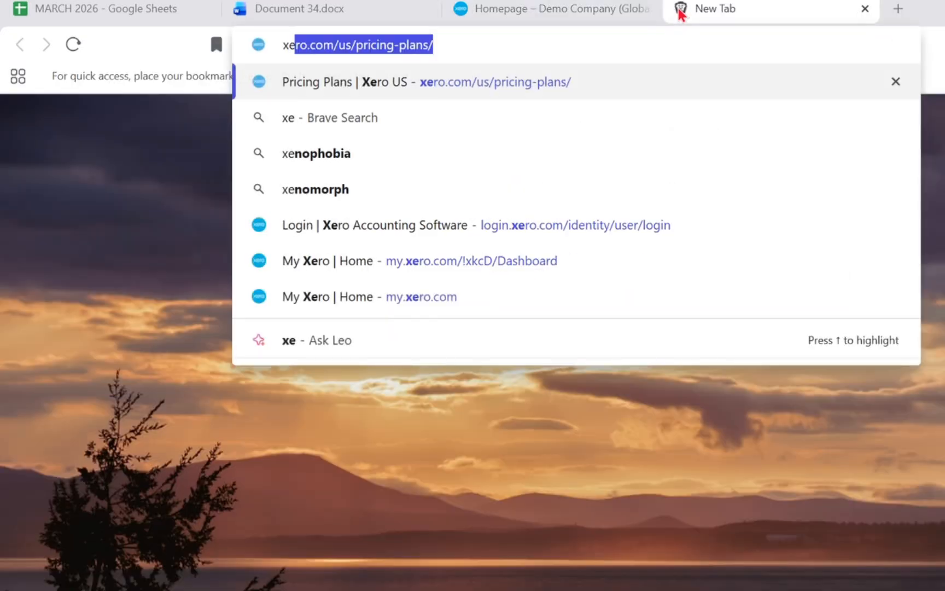
{"action": "type", "text": "r"}
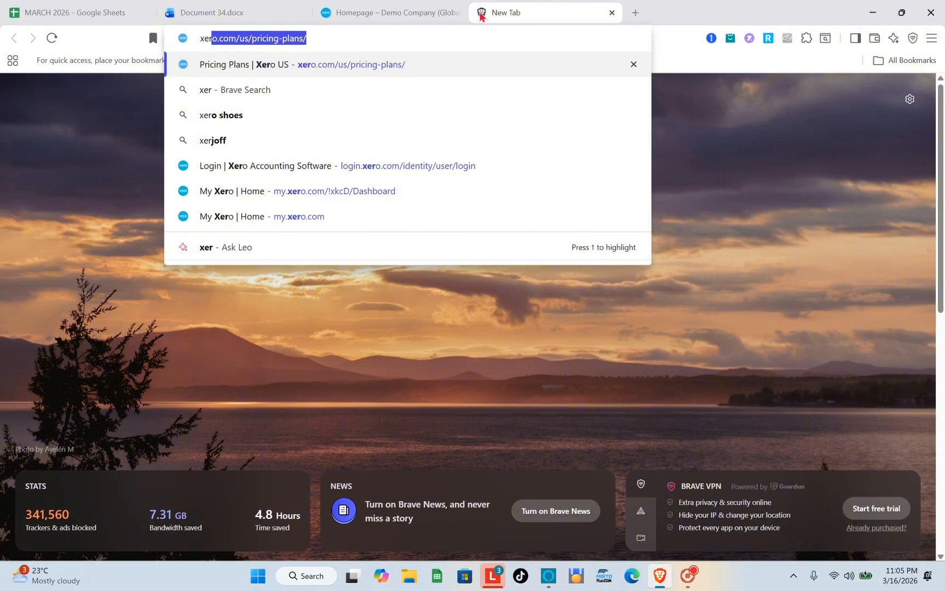
{"action": "key", "text": "Return"}
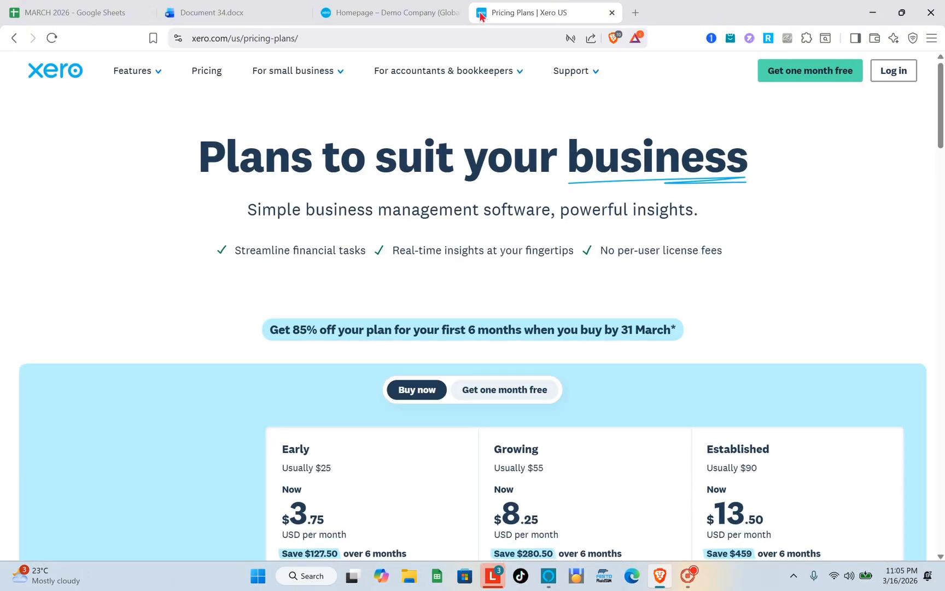
{"action": "scroll", "coordinate": [489, 281], "scroll_direction": "down", "scroll_amount": 5}
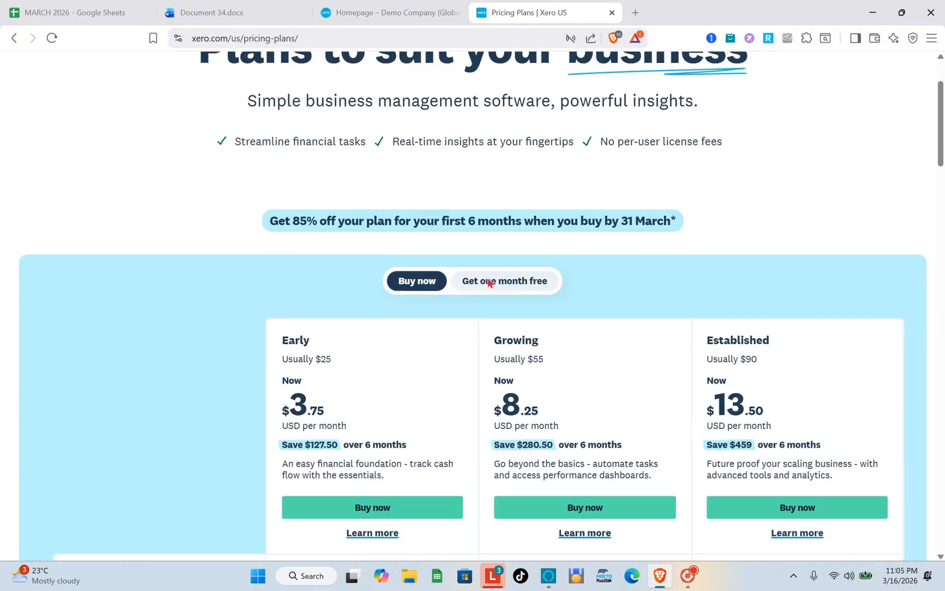
{"action": "scroll", "coordinate": [488, 281], "scroll_direction": "up", "scroll_amount": 5}
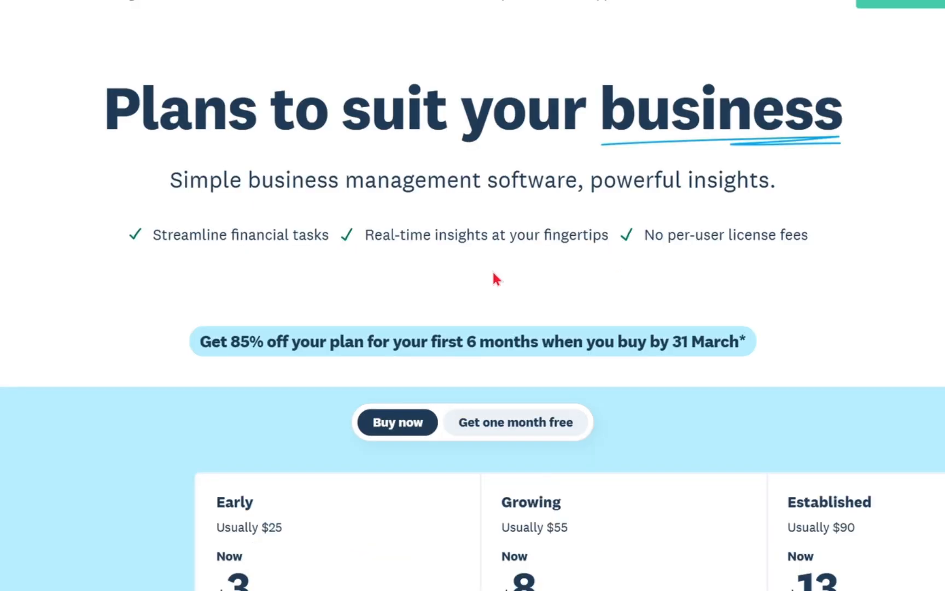
{"action": "scroll", "coordinate": [689, 331], "scroll_direction": "down", "scroll_amount": 5}
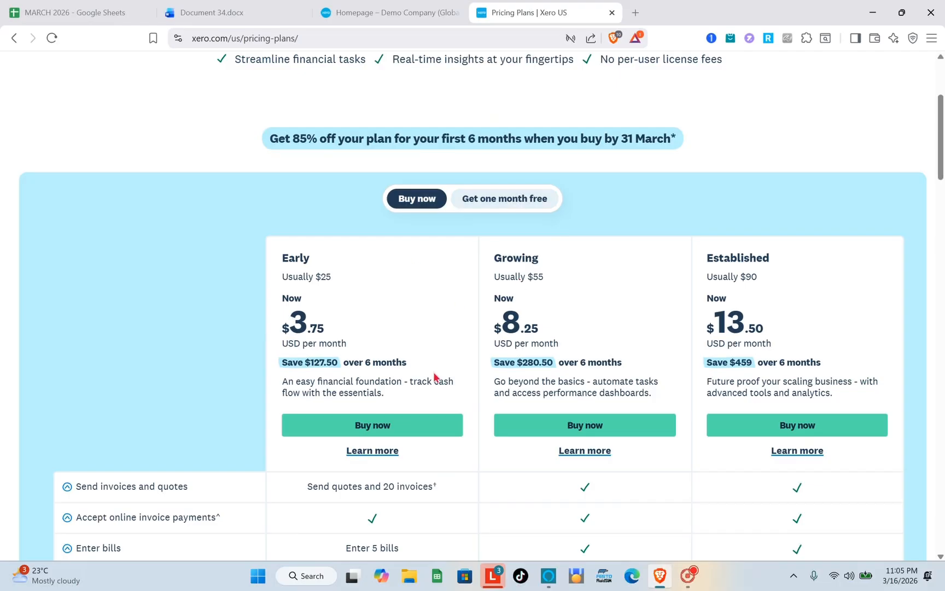
{"action": "scroll", "coordinate": [435, 374], "scroll_direction": "down", "scroll_amount": 2}
{"action": "scroll", "coordinate": [434, 374], "scroll_direction": "up", "scroll_amount": 3}
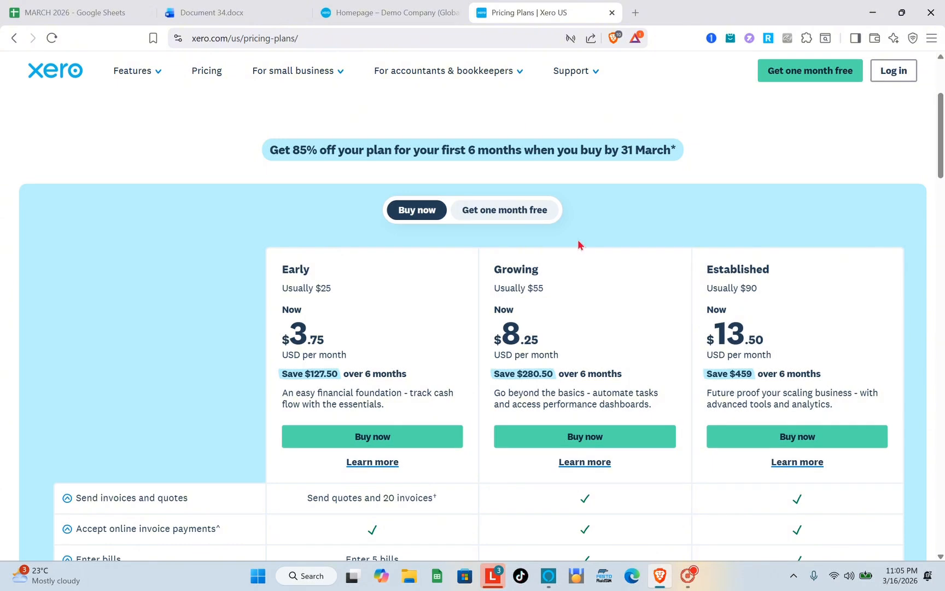
Return to the demo company's homepage, check the organization options and look over the whole Business Overview dashboard.
{"action": "left_click", "coordinate": [418, 8]}
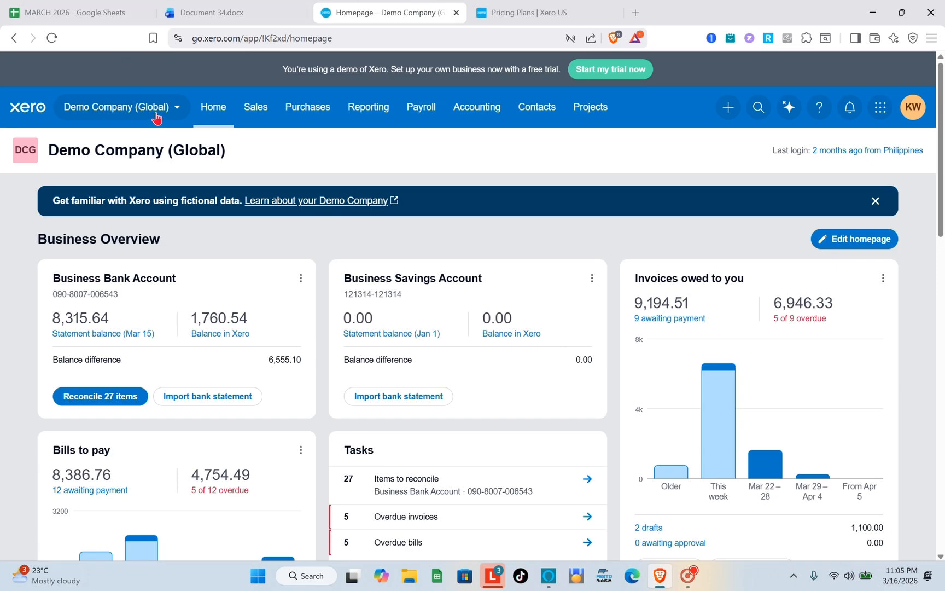
{"action": "left_click", "coordinate": [178, 112]}
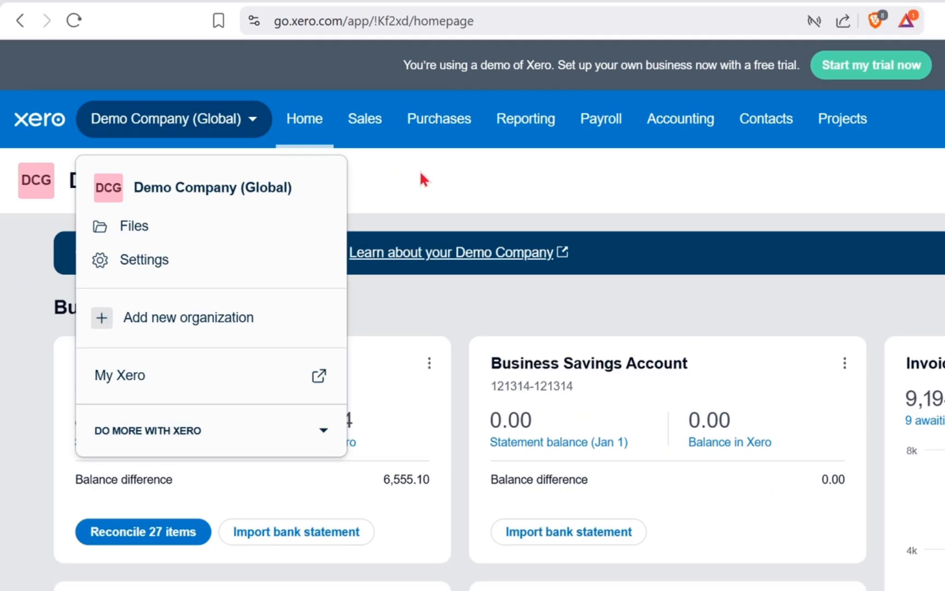
{"action": "left_click", "coordinate": [421, 173]}
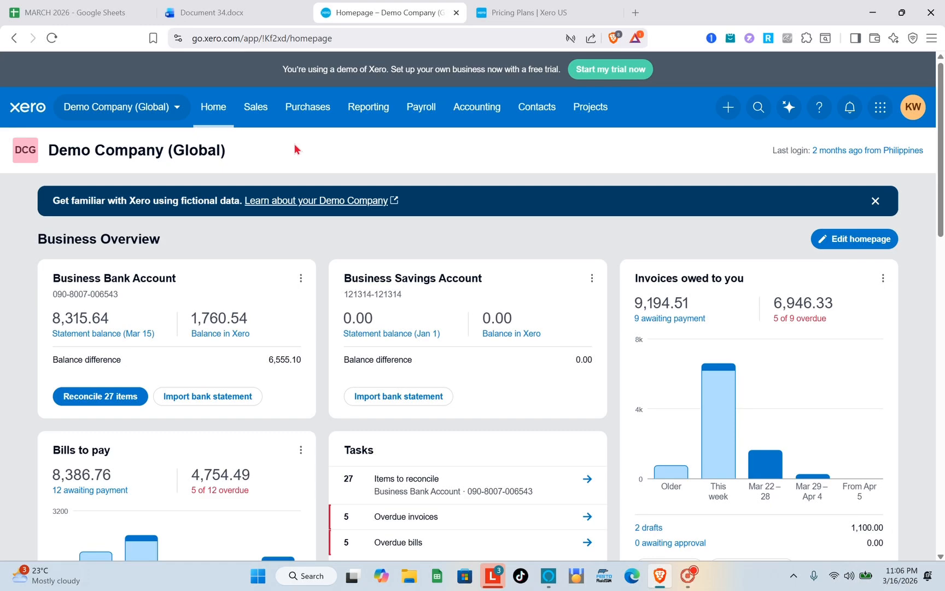
{"action": "scroll", "coordinate": [338, 292], "scroll_direction": "down", "scroll_amount": 8}
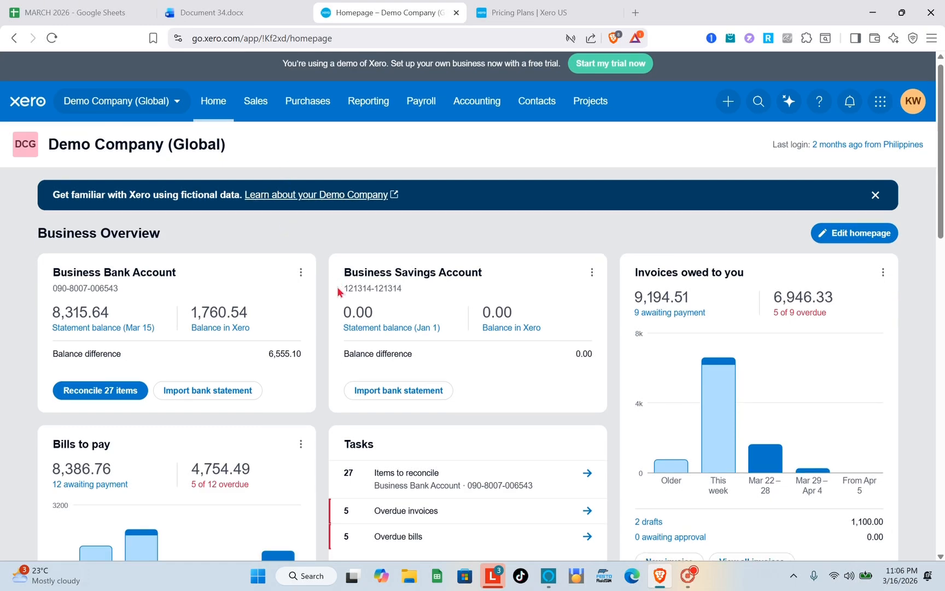
{"action": "scroll", "coordinate": [337, 288], "scroll_direction": "down", "scroll_amount": 9}
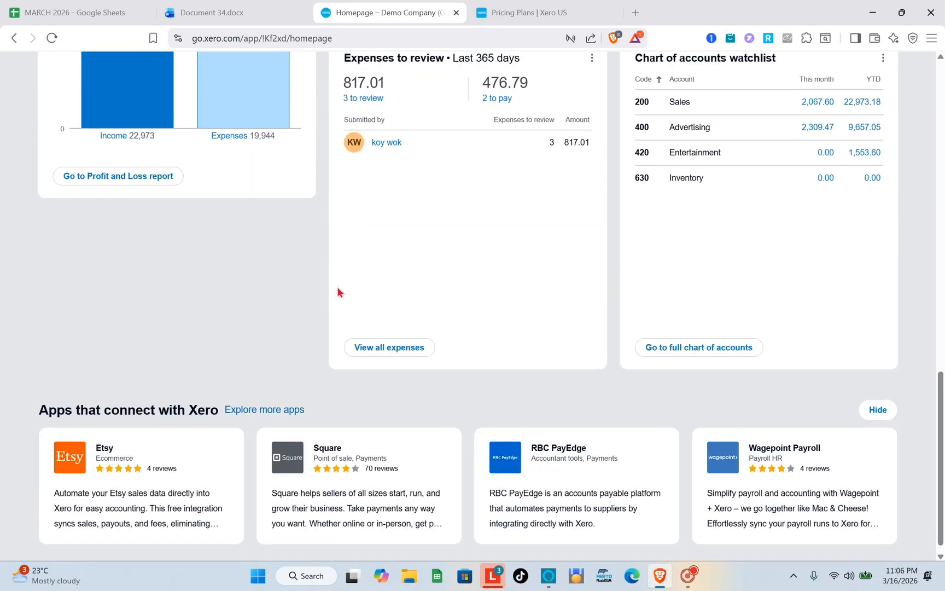
{"action": "scroll", "coordinate": [337, 288], "scroll_direction": "up", "scroll_amount": 17}
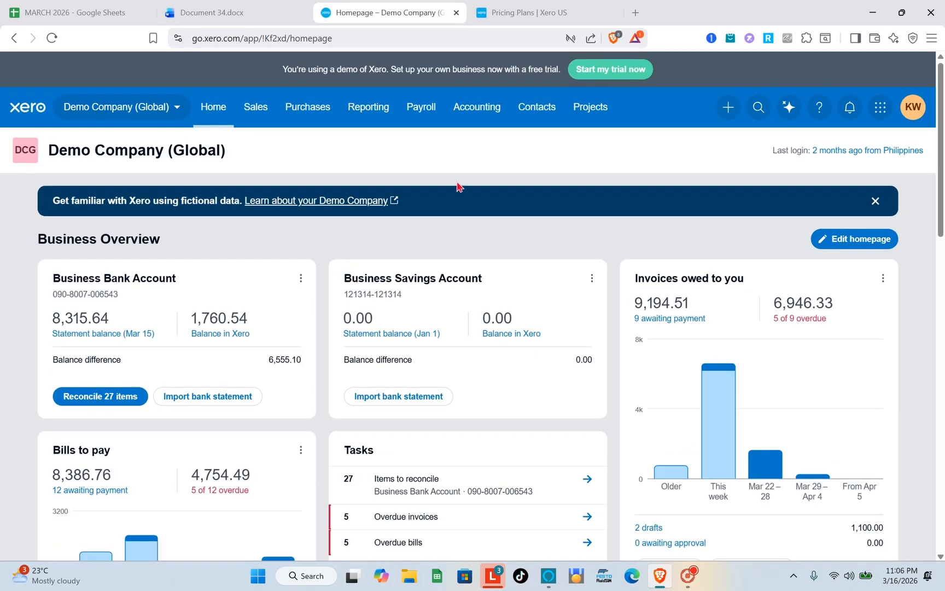
Go to the projects list, examine the tasks and expenses of the Abby & Wells Tax Compliance project, and return to the list.
{"action": "left_click", "coordinate": [602, 109]}
{"action": "left_click", "coordinate": [606, 151]}
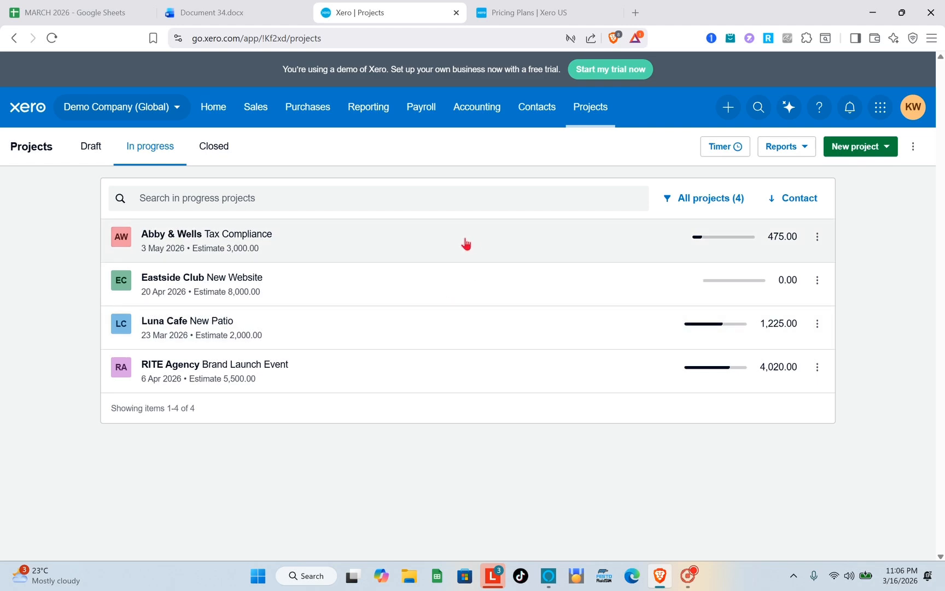
{"action": "left_click", "coordinate": [465, 241]}
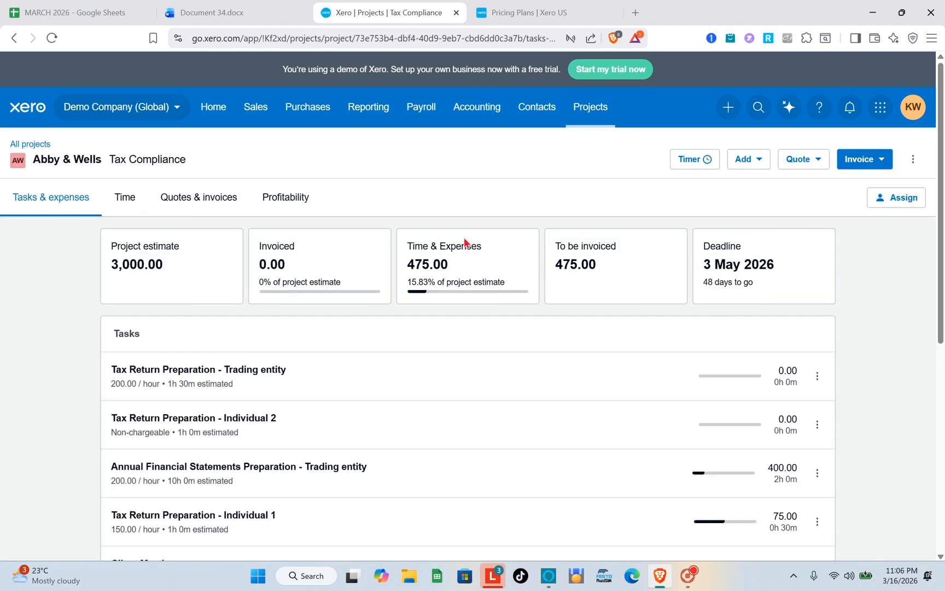
{"action": "scroll", "coordinate": [408, 364], "scroll_direction": "down", "scroll_amount": 5}
{"action": "scroll", "coordinate": [407, 358], "scroll_direction": "up", "scroll_amount": 5}
{"action": "left_click", "coordinate": [14, 37]}
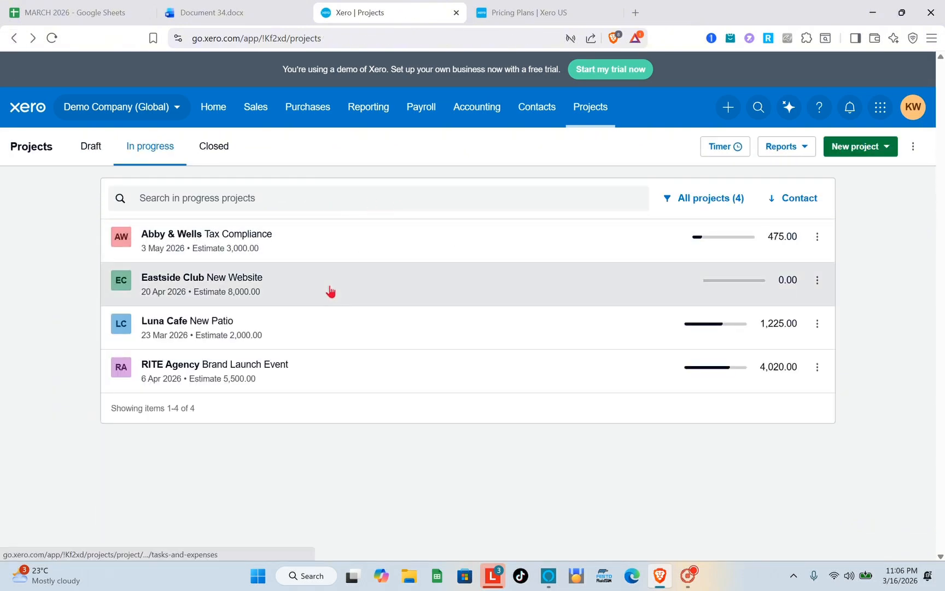
Examine the tasks and expenses of the Eastside Club New Website project and return to the projects list.
{"action": "left_click", "coordinate": [331, 290]}
{"action": "scroll", "coordinate": [317, 454], "scroll_direction": "down", "scroll_amount": 3}
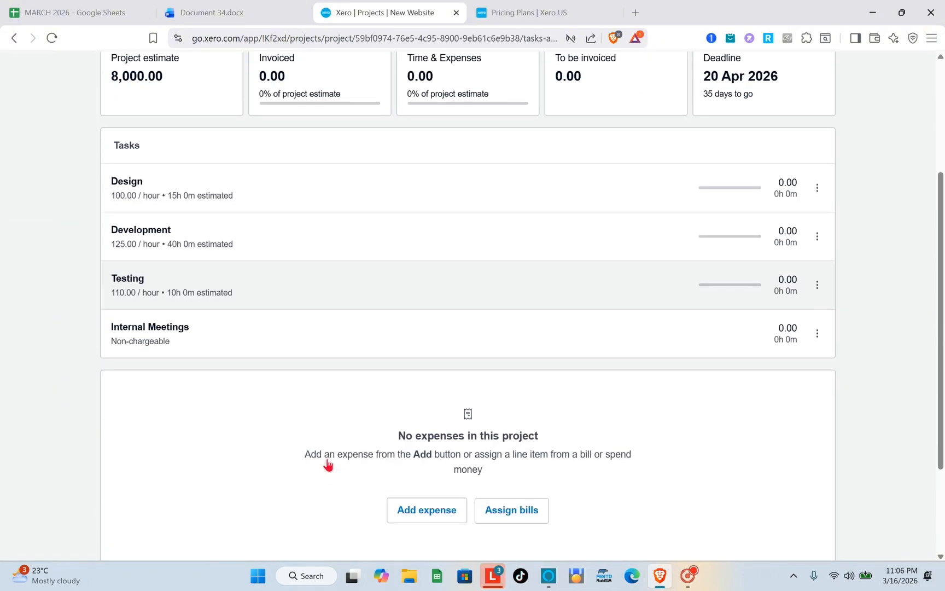
{"action": "scroll", "coordinate": [327, 462], "scroll_direction": "up", "scroll_amount": 3}
{"action": "left_click", "coordinate": [14, 38]}
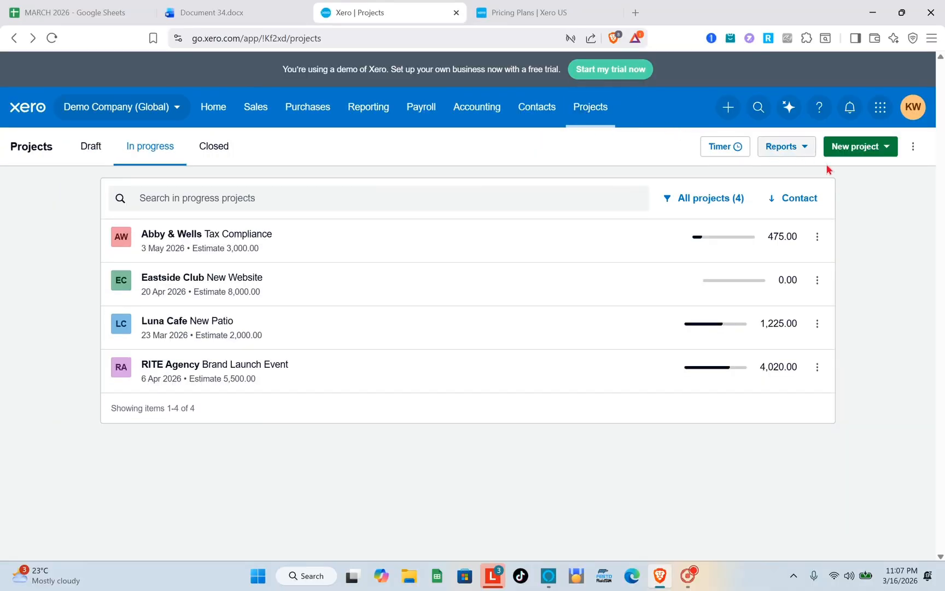
Start a new draft project and assign it to the existing contact 7-Eleven.
{"action": "left_click", "coordinate": [855, 155]}
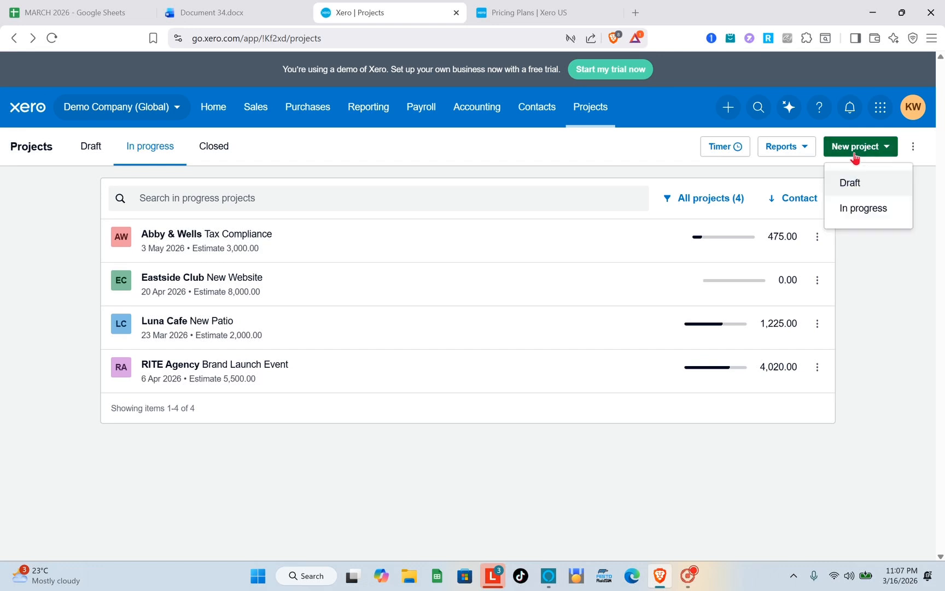
{"action": "left_click", "coordinate": [873, 189]}
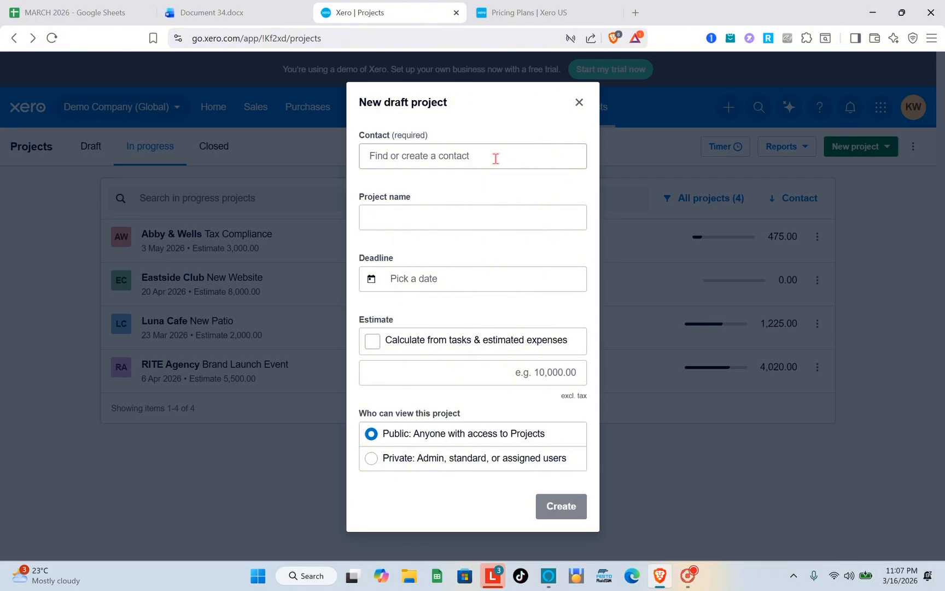
{"action": "left_click", "coordinate": [496, 158]}
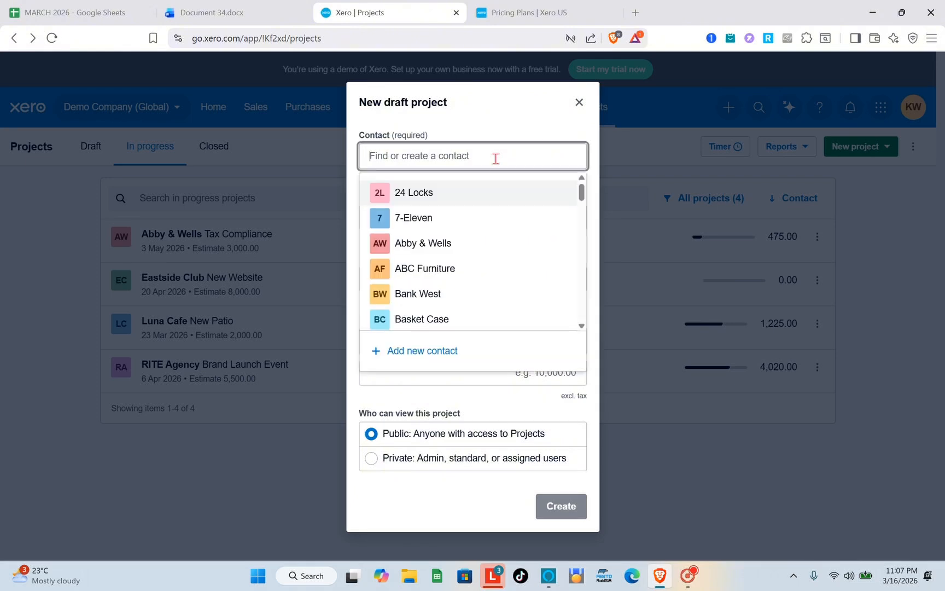
{"action": "left_click", "coordinate": [439, 216]}
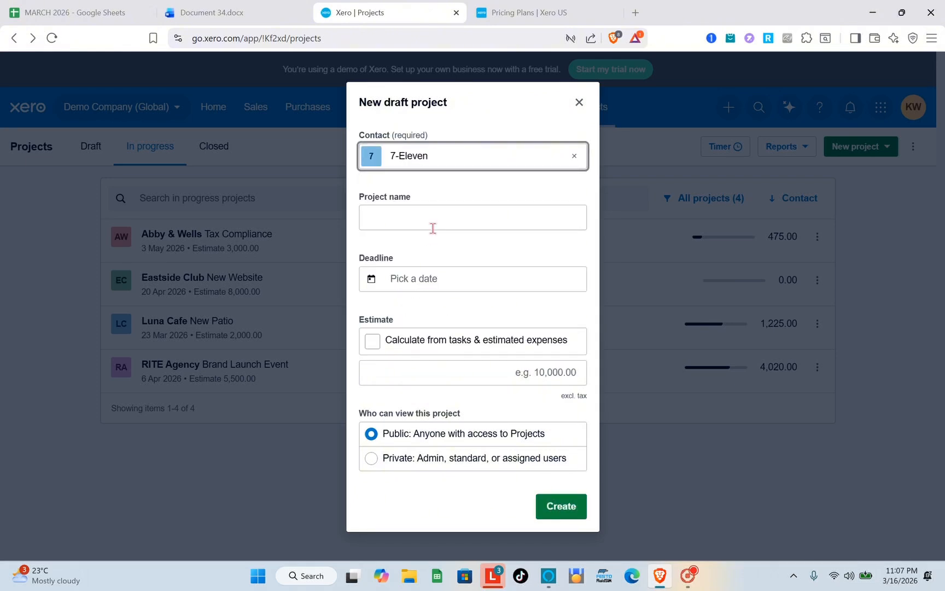
Name the new draft project NorthSide.
{"action": "left_click", "coordinate": [426, 222]}
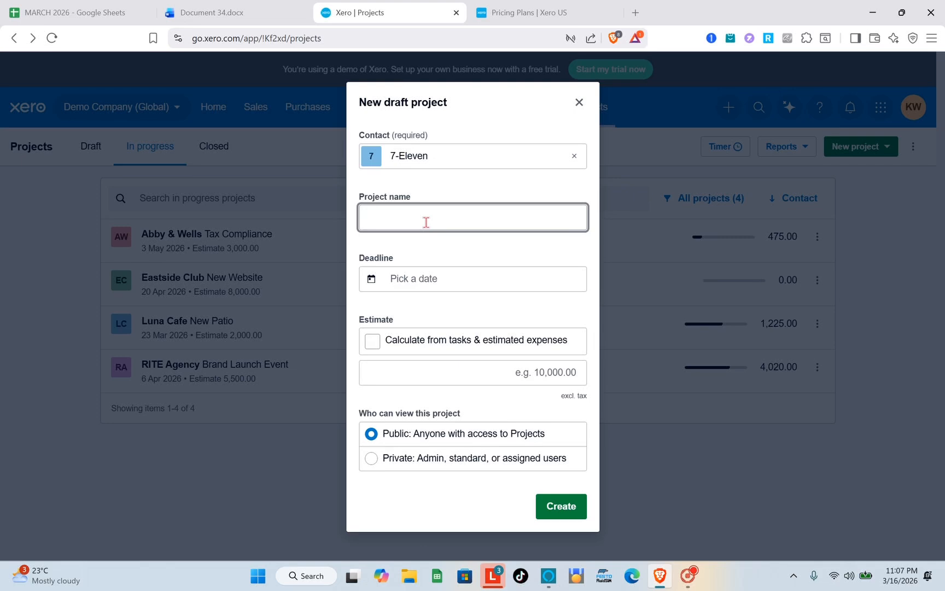
{"action": "key", "text": "Caps_Lock"}
{"action": "type", "text": "N"}
{"action": "key", "text": "Caps_Lock"}
{"action": "type", "text": "orth"}
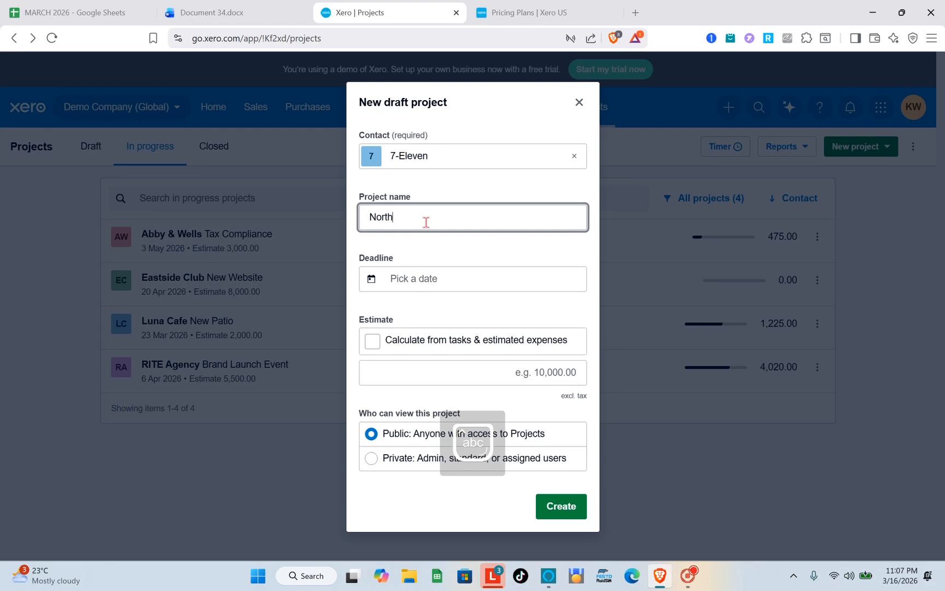
{"action": "key", "text": "Caps_Lock"}
{"action": "type", "text": "S"}
{"action": "key", "text": "Caps_Lock"}
{"action": "type", "text": "ide"}
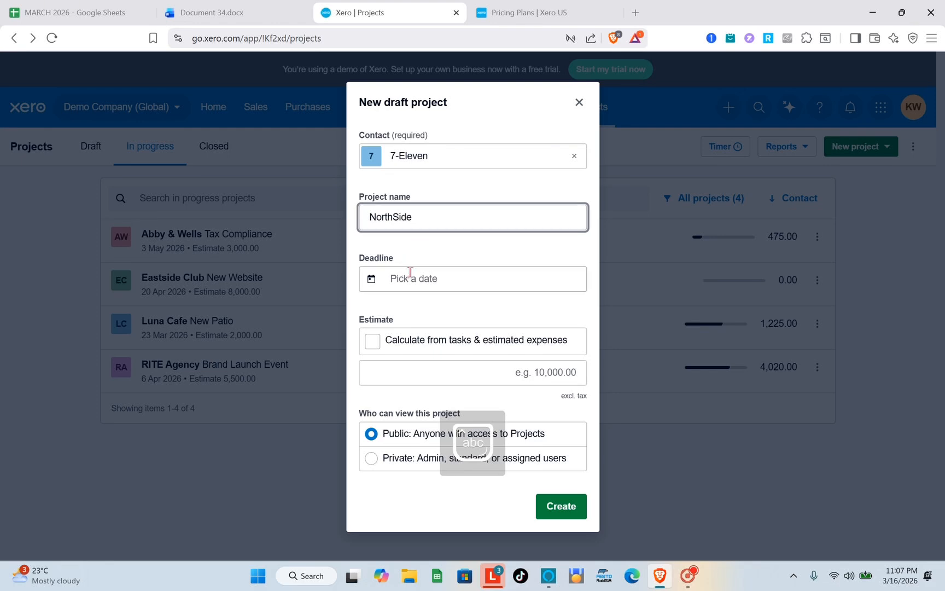
Create the draft project with a deadline of 3 Apr 2026 and its estimate calculated from tasks and estimated expenses.
{"action": "left_click", "coordinate": [433, 278]}
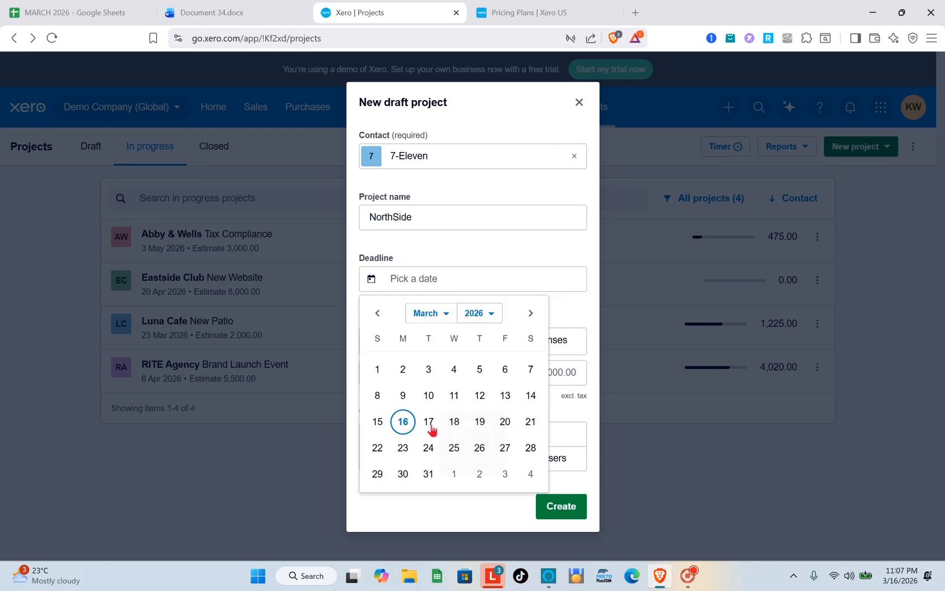
{"action": "left_click", "coordinate": [531, 314]}
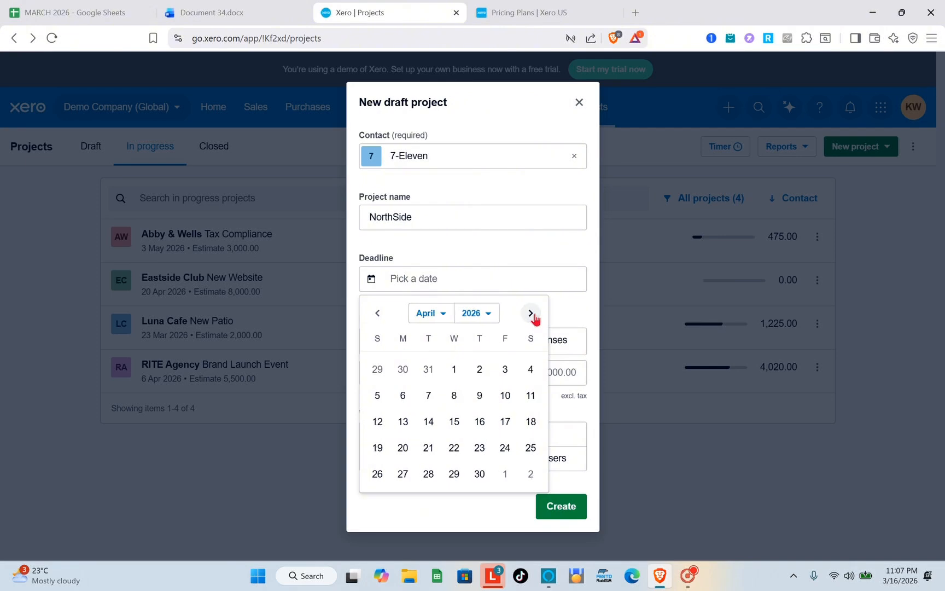
{"action": "left_click", "coordinate": [505, 371]}
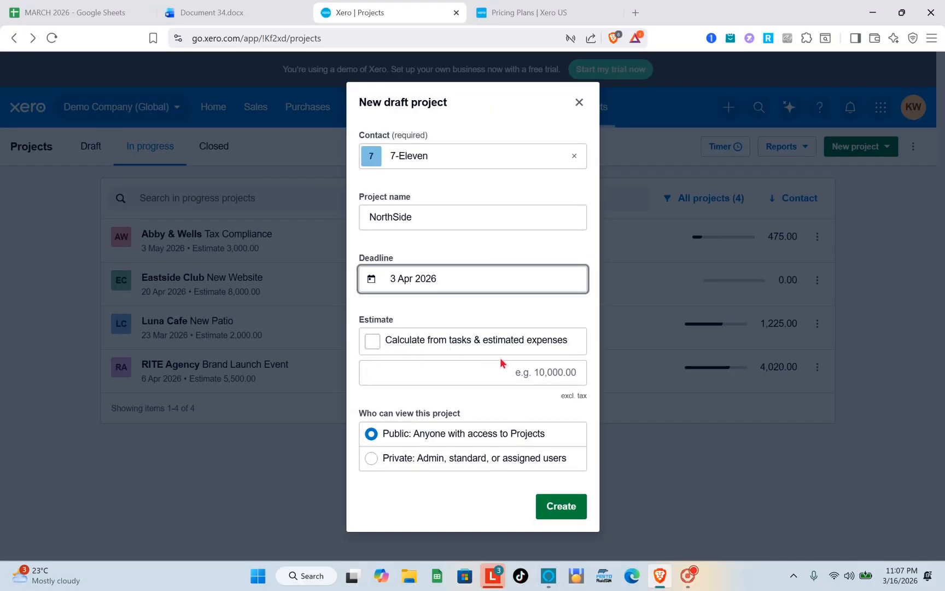
{"action": "left_click", "coordinate": [372, 342]}
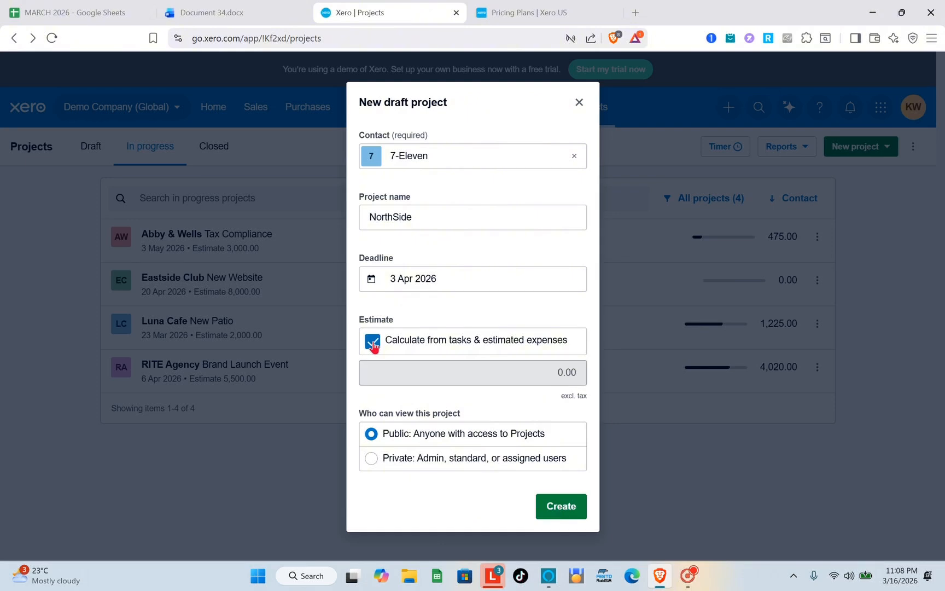
{"action": "left_click", "coordinate": [563, 509]}
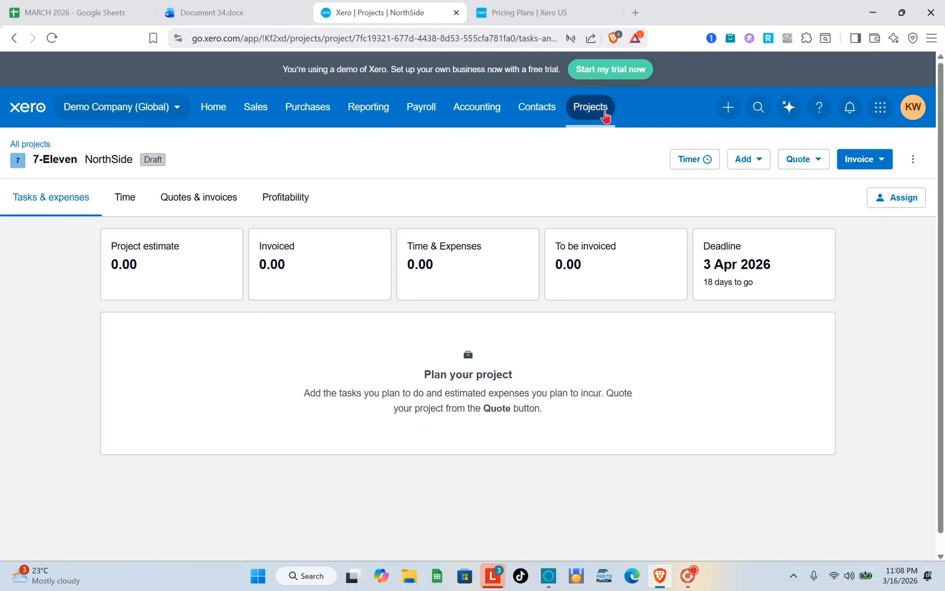
Go back to the projects list and review the draft, in-progress and closed projects, ending on those in progress.
{"action": "left_click", "coordinate": [605, 114]}
{"action": "left_click", "coordinate": [605, 152]}
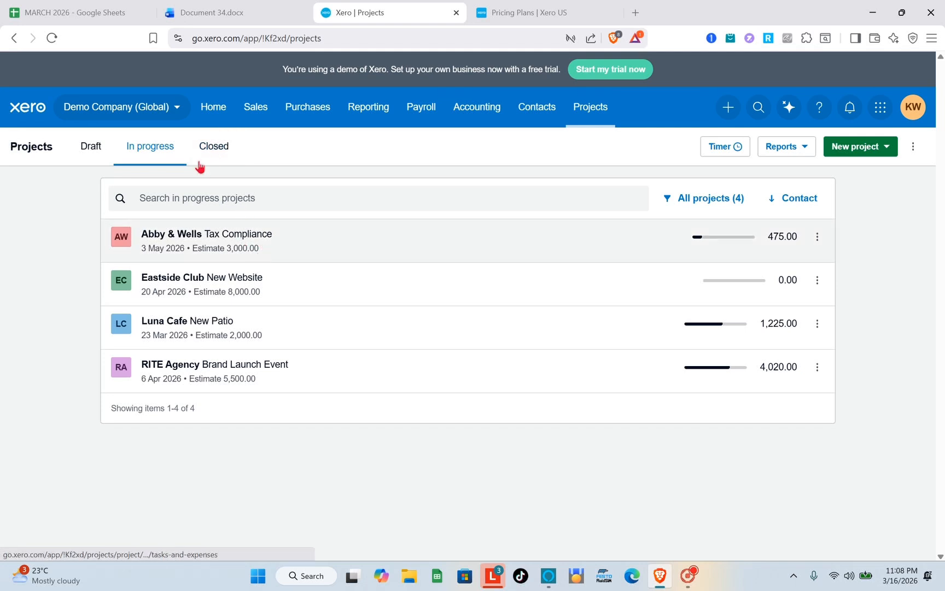
{"action": "left_click", "coordinate": [101, 156]}
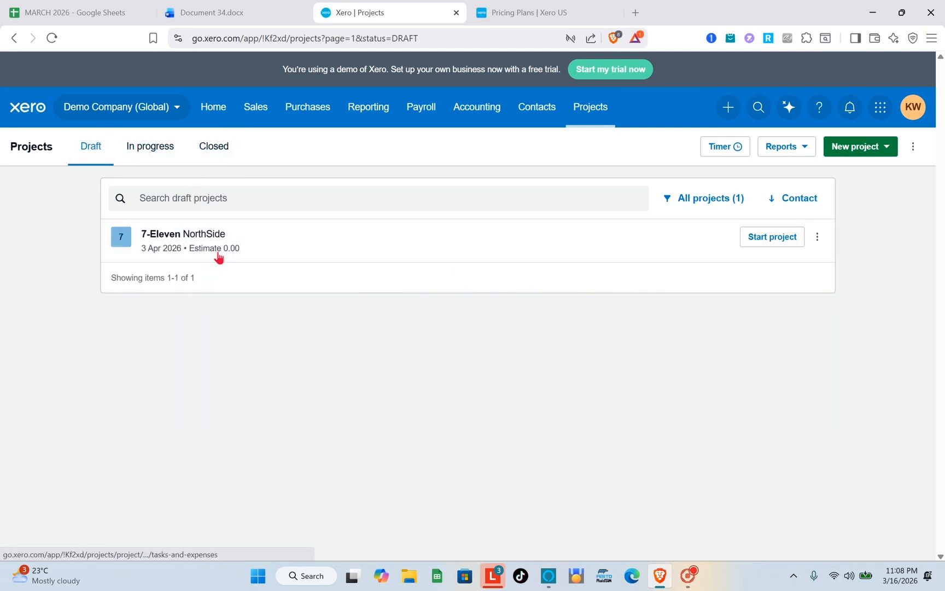
{"action": "left_click", "coordinate": [183, 158]}
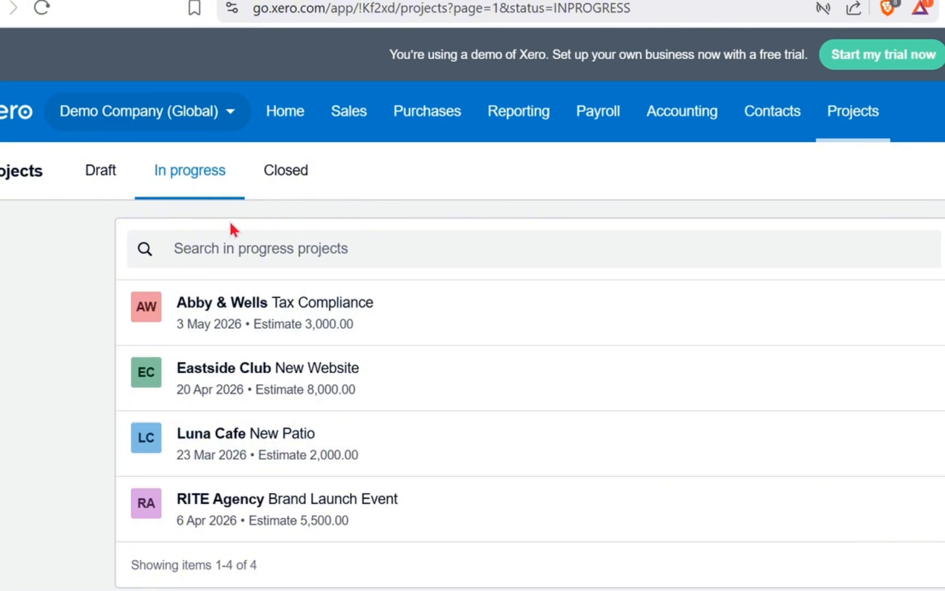
{"action": "left_click", "coordinate": [295, 176]}
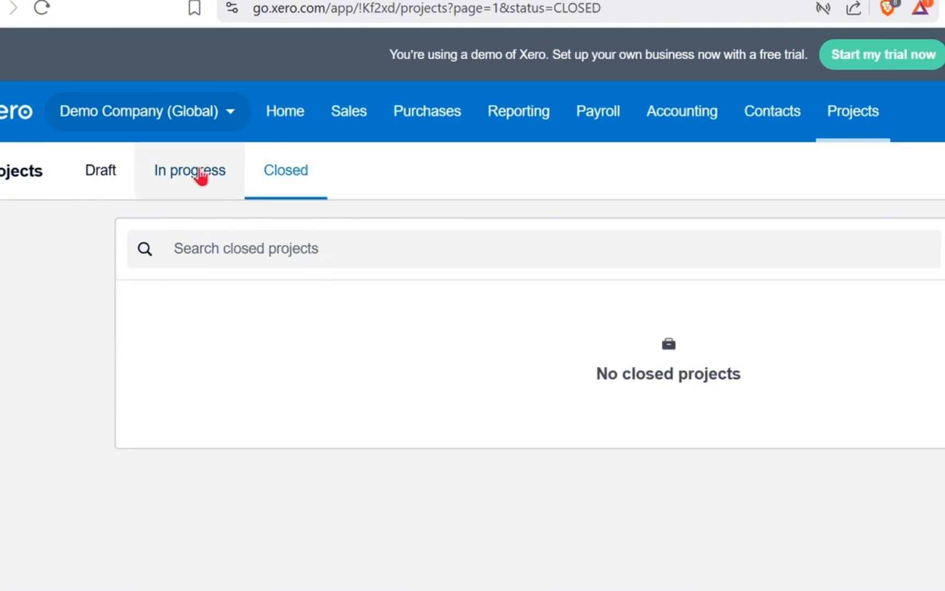
{"action": "left_click", "coordinate": [198, 174]}
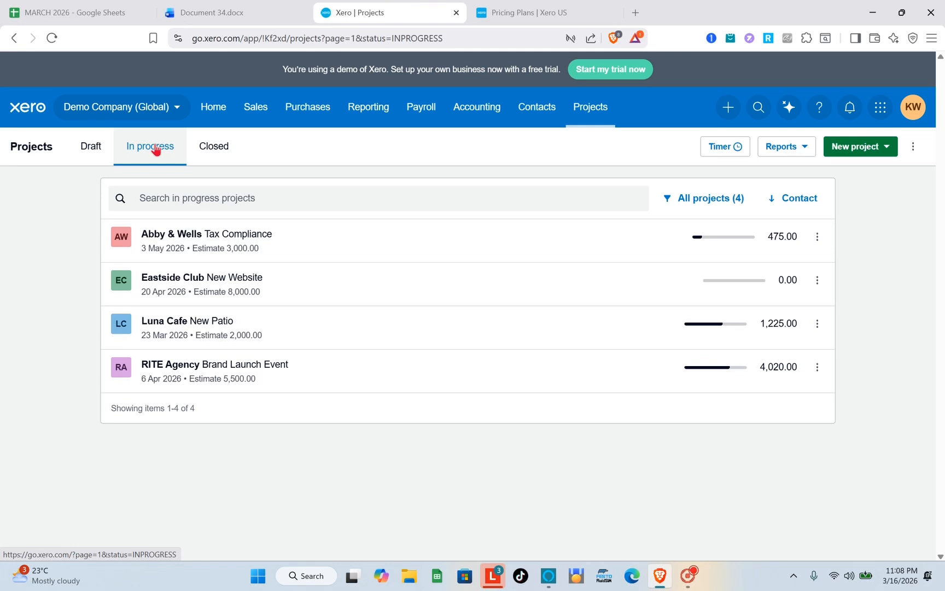
Open the time entries of the Abby & Wells Tax Compliance project and start a new time entry for the Client Meeting task.
{"action": "left_click", "coordinate": [262, 239]}
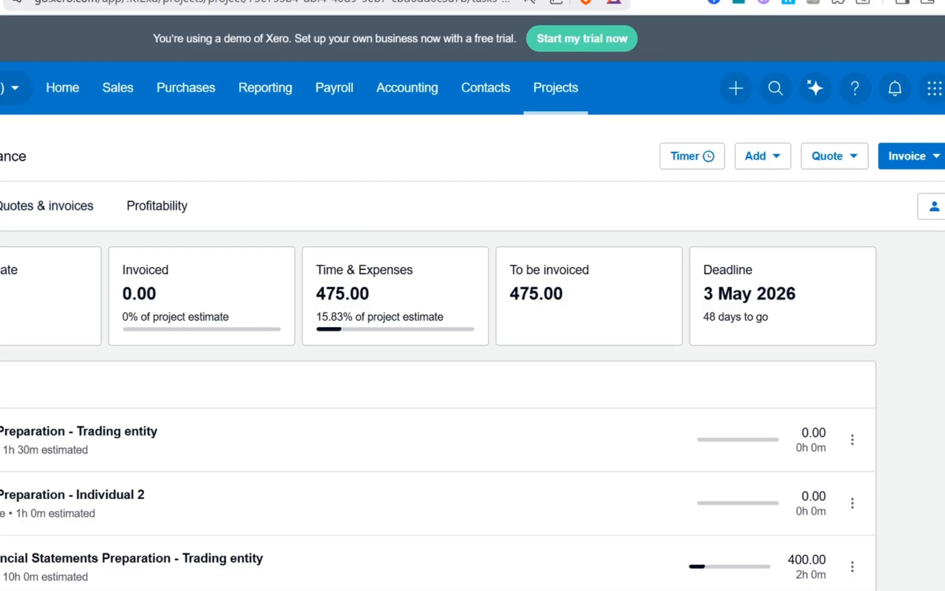
{"action": "left_click", "coordinate": [0, 206]}
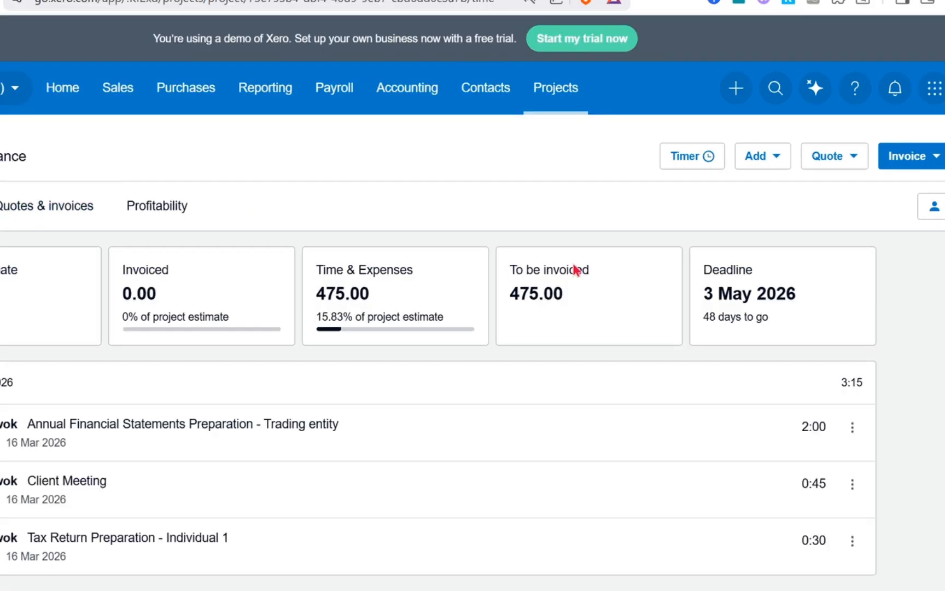
{"action": "left_click", "coordinate": [764, 156]}
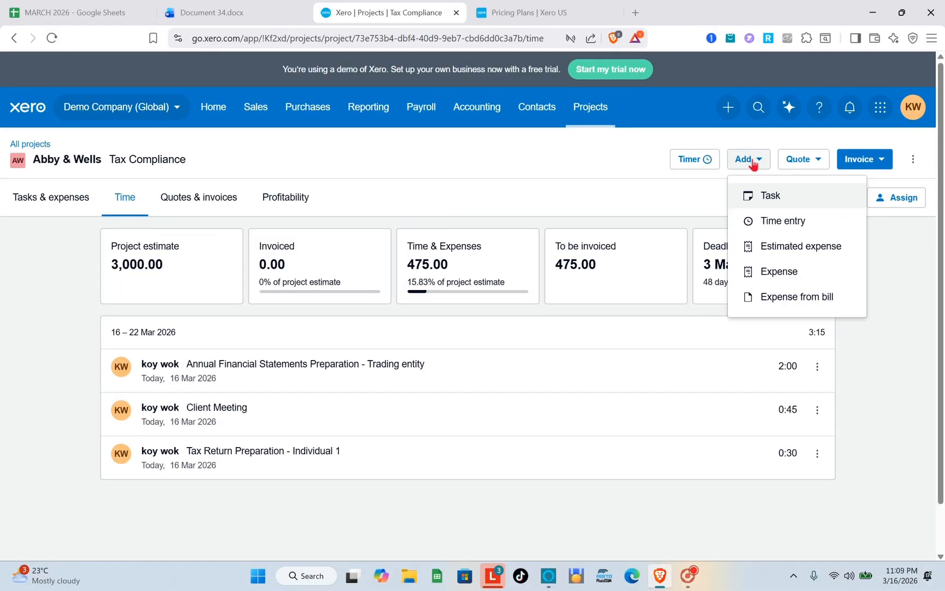
{"action": "left_click", "coordinate": [784, 224]}
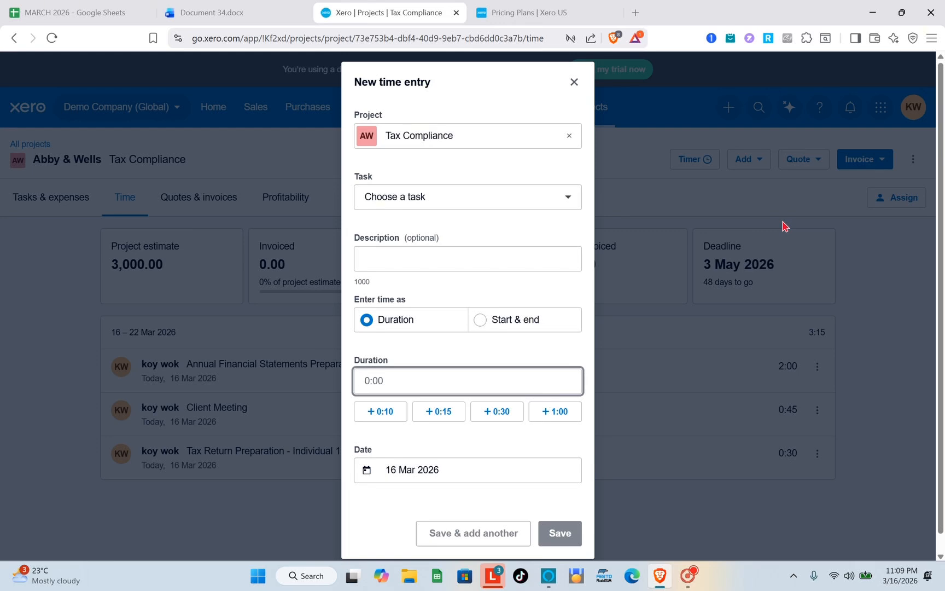
{"action": "left_click", "coordinate": [499, 200]}
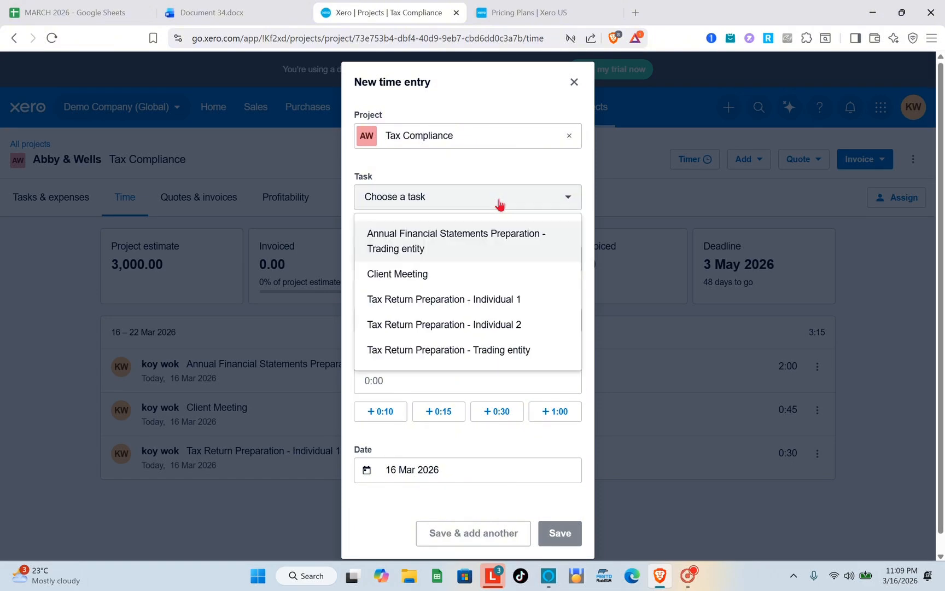
{"action": "left_click", "coordinate": [422, 272]}
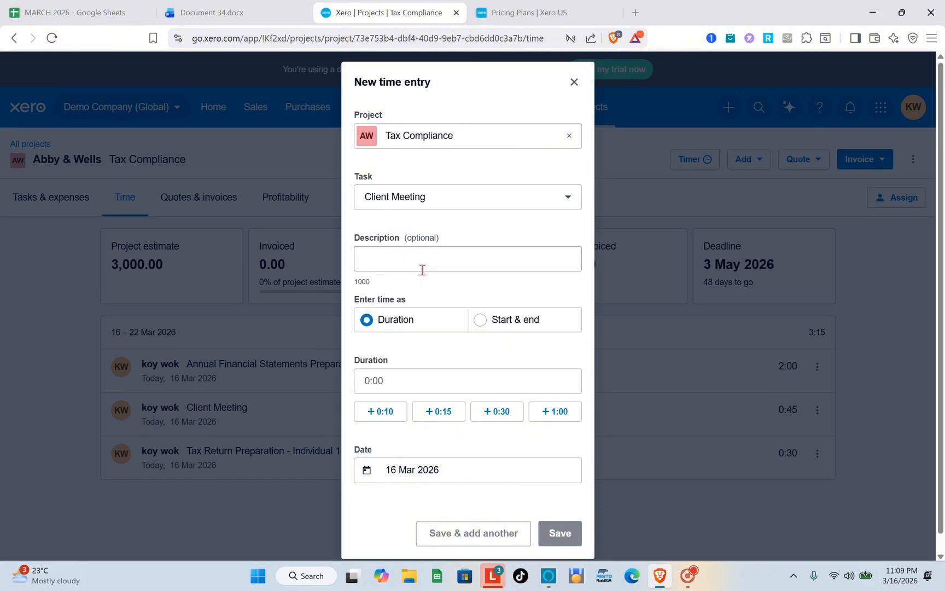
Set the new time entry's duration to 2:00.
{"action": "scroll", "coordinate": [381, 373], "scroll_direction": "down", "scroll_amount": 1}
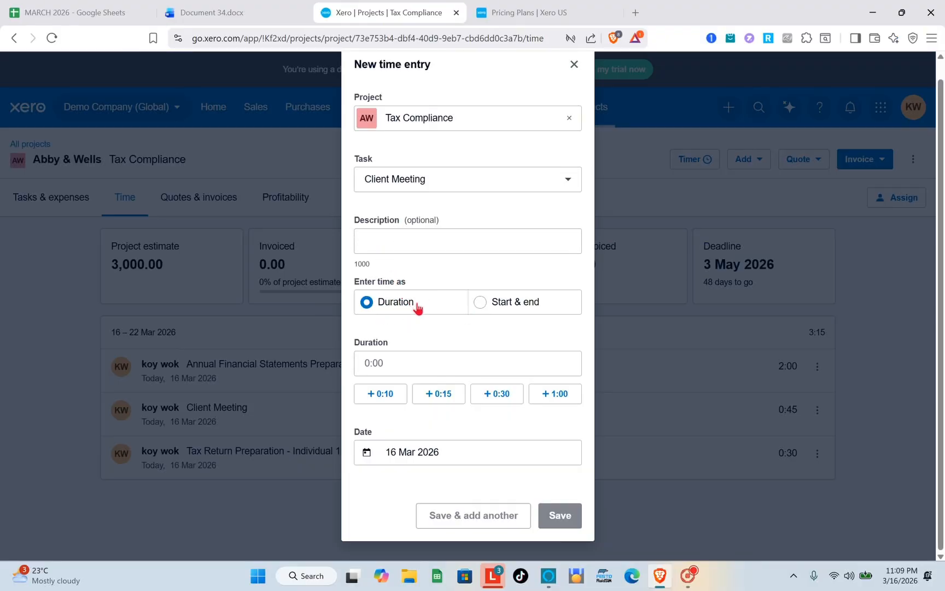
{"action": "left_click", "coordinate": [405, 359]}
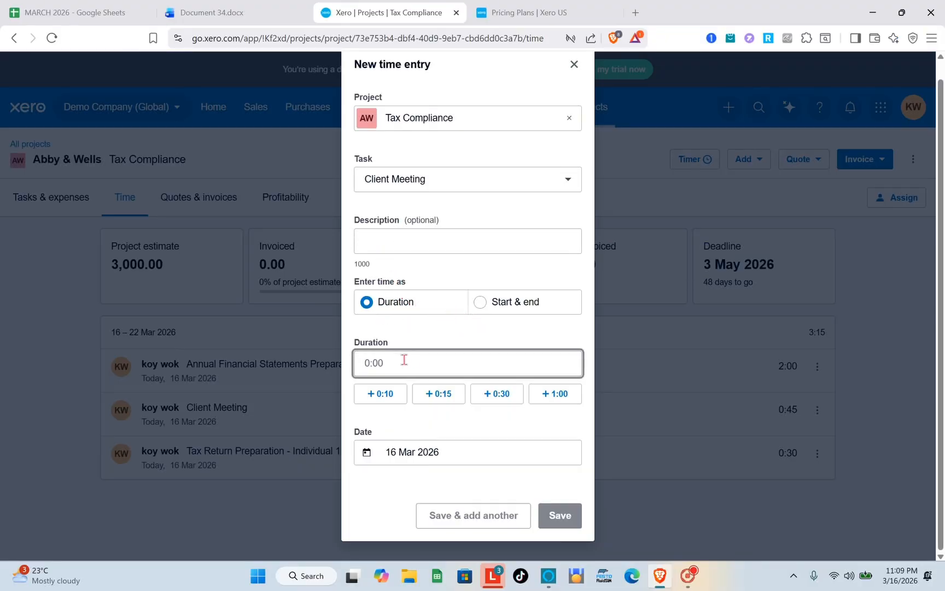
{"action": "type", "text": "200"}
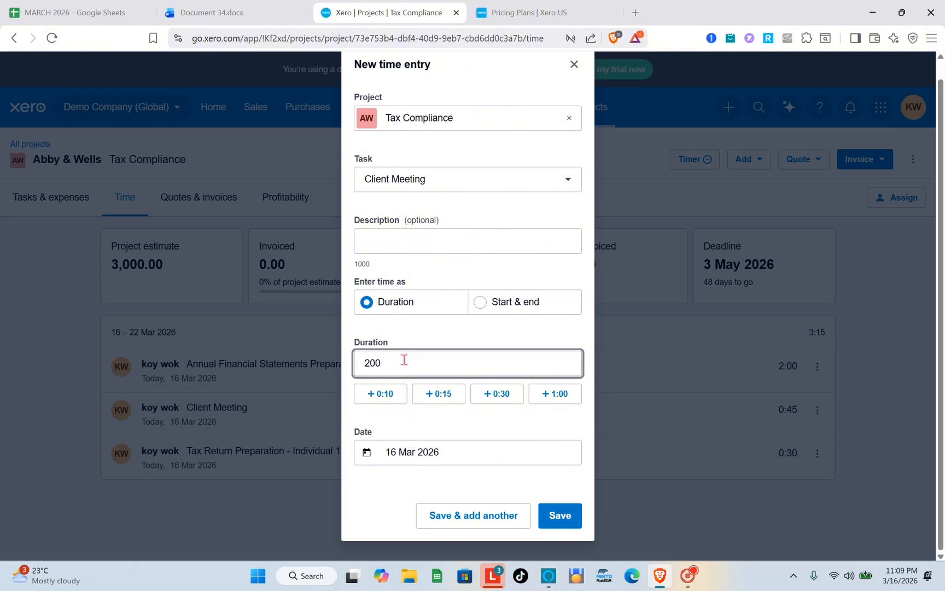
{"action": "key", "text": "BackSpace"}
{"action": "key", "text": "BackSpace"}
{"action": "type", "text": ":00"}
{"action": "left_click", "coordinate": [427, 428]}
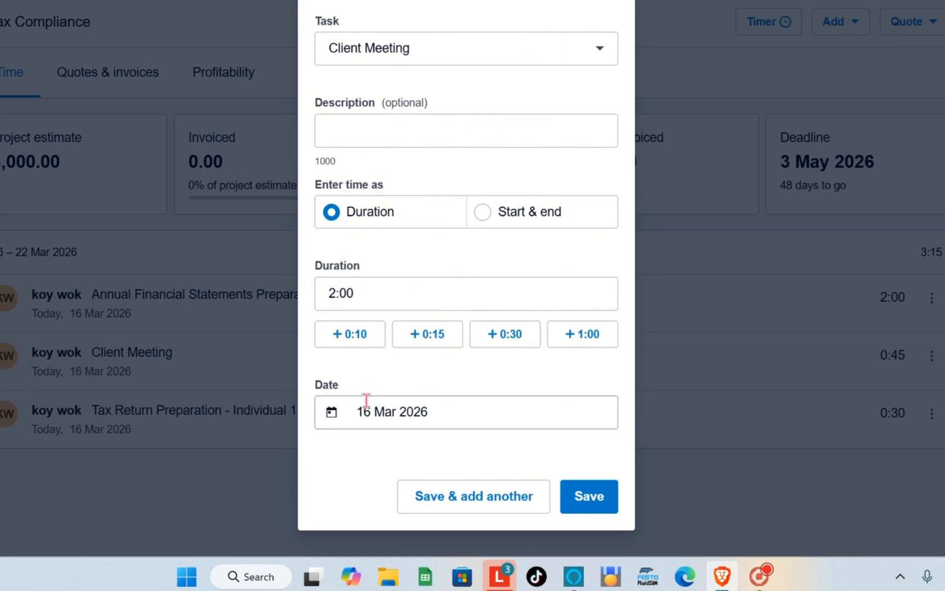
Re-enter the Client Meeting entry's duration as 2 and save the time entry.
{"action": "left_click", "coordinate": [365, 298]}
{"action": "key", "text": "BackSpace"}
{"action": "key", "text": "BackSpace"}
{"action": "key", "text": "BackSpace"}
{"action": "key", "text": "BackSpace"}
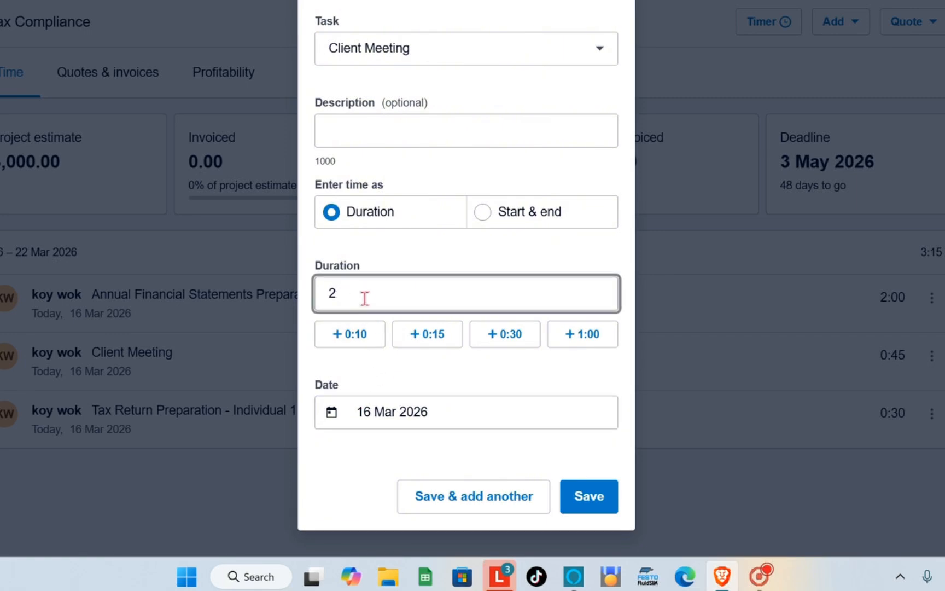
{"action": "type", "text": "2"}
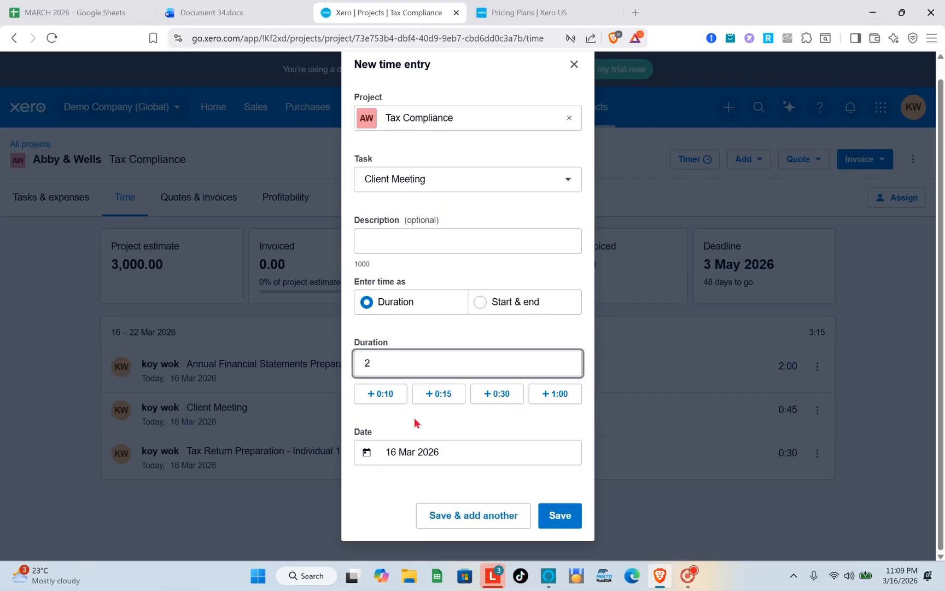
{"action": "left_click", "coordinate": [431, 453]}
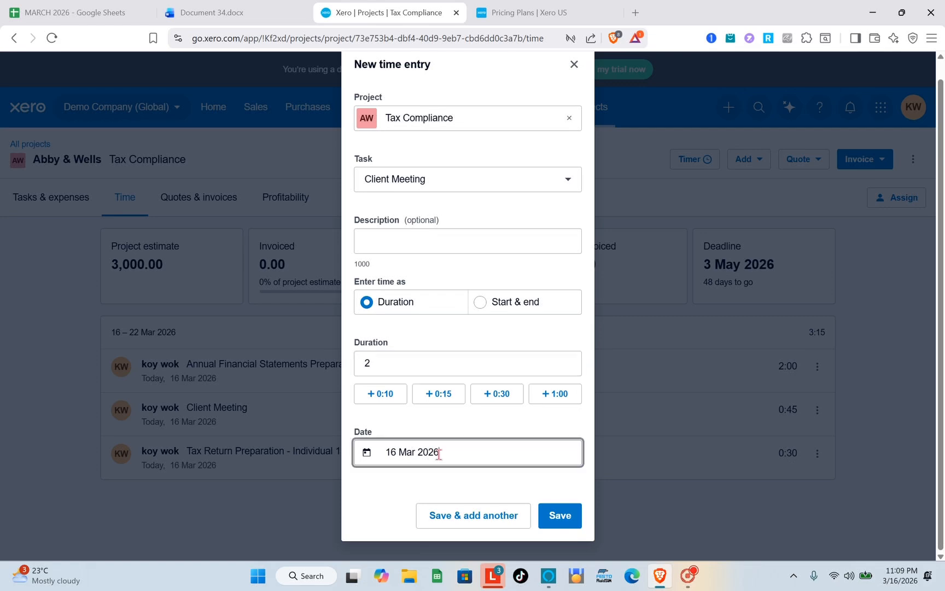
{"action": "left_click", "coordinate": [527, 497]}
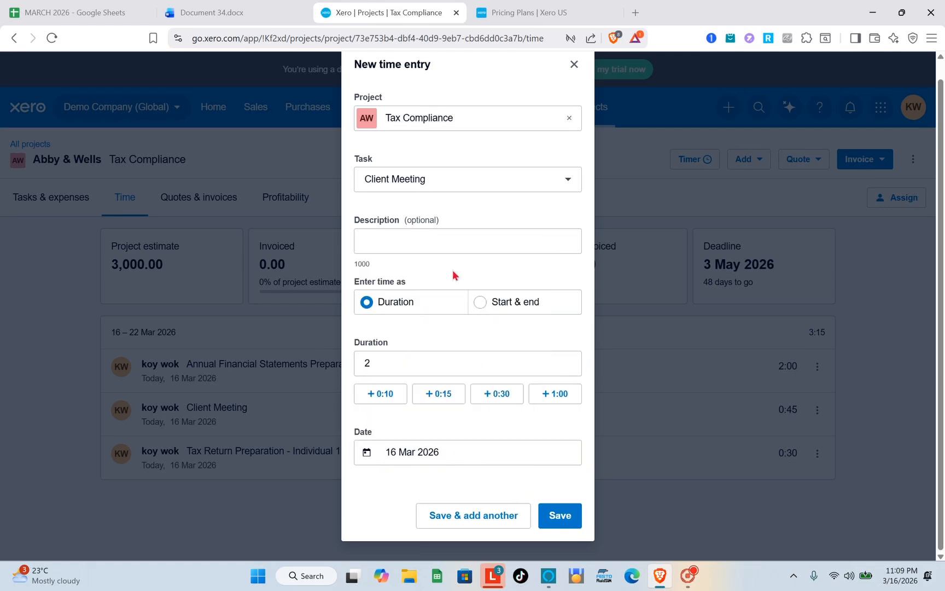
{"action": "left_click", "coordinate": [560, 515]}
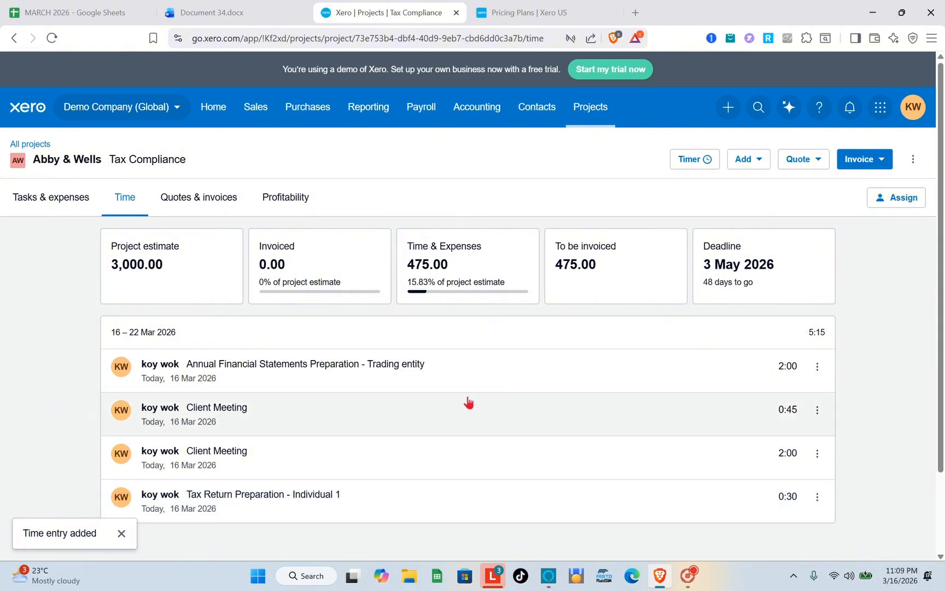
Start a new expense on the Tax Compliance project and name it Purchased.
{"action": "scroll", "coordinate": [469, 402], "scroll_direction": "down", "scroll_amount": 2}
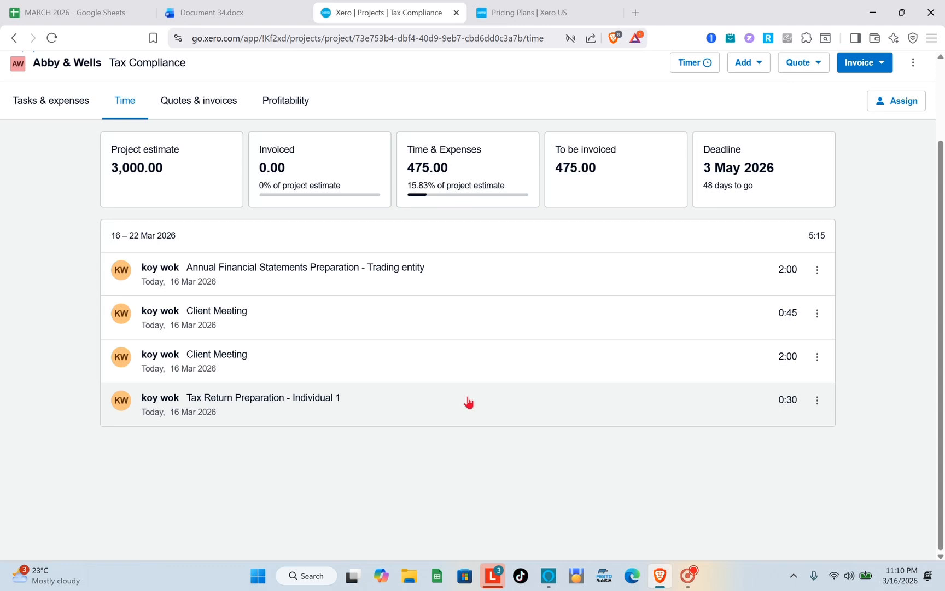
{"action": "scroll", "coordinate": [469, 403], "scroll_direction": "up", "scroll_amount": 2}
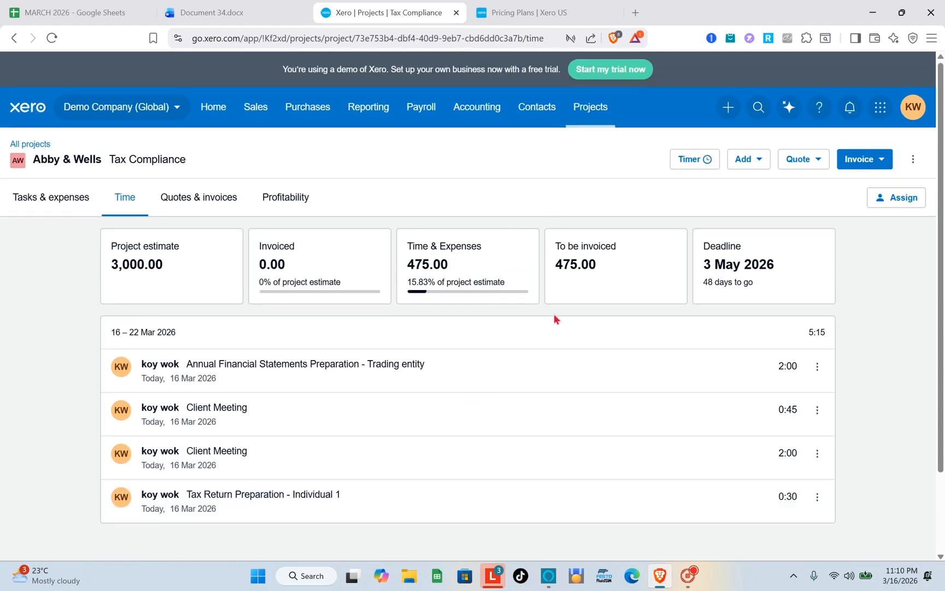
{"action": "left_click", "coordinate": [756, 163]}
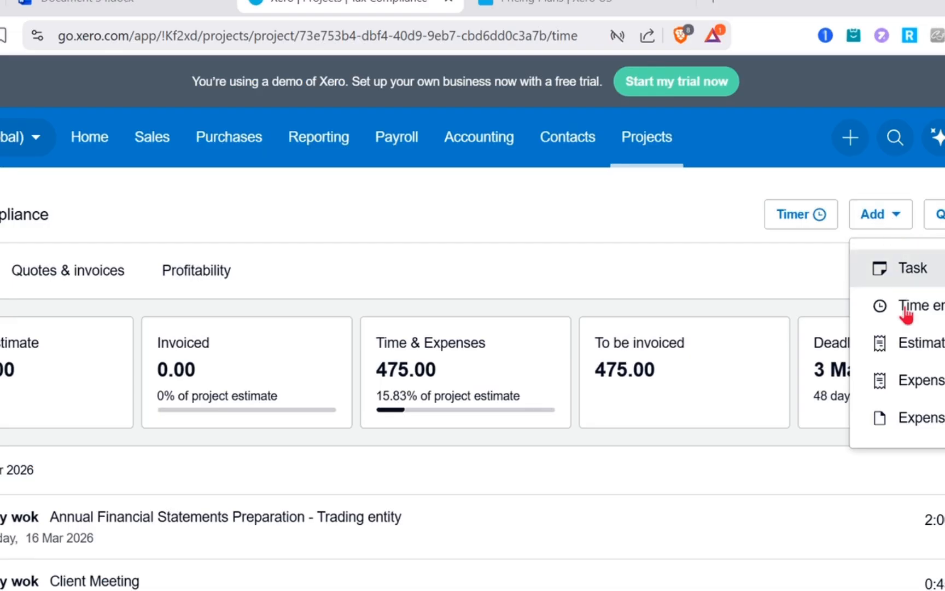
{"action": "left_click", "coordinate": [917, 390]}
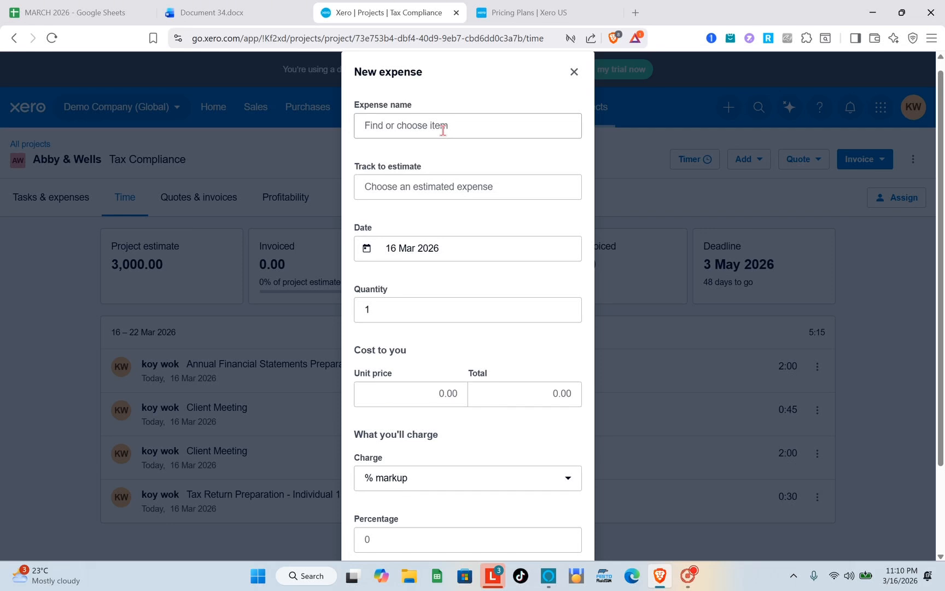
{"action": "left_click", "coordinate": [411, 131]}
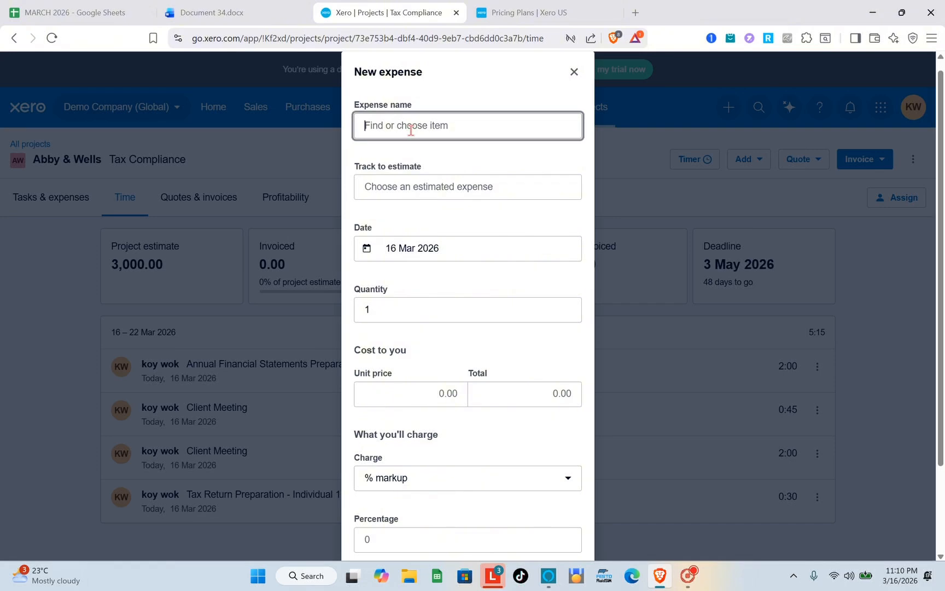
{"action": "type", "text": "SOL"}
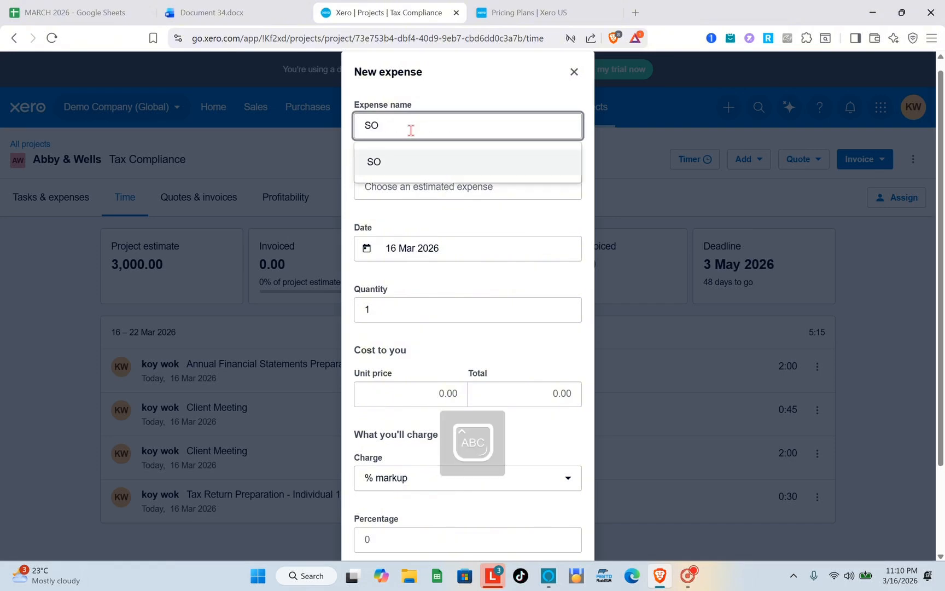
{"action": "key", "text": "BackSpace"}
{"action": "key", "text": "BackSpace"}
{"action": "key", "text": "BackSpace"}
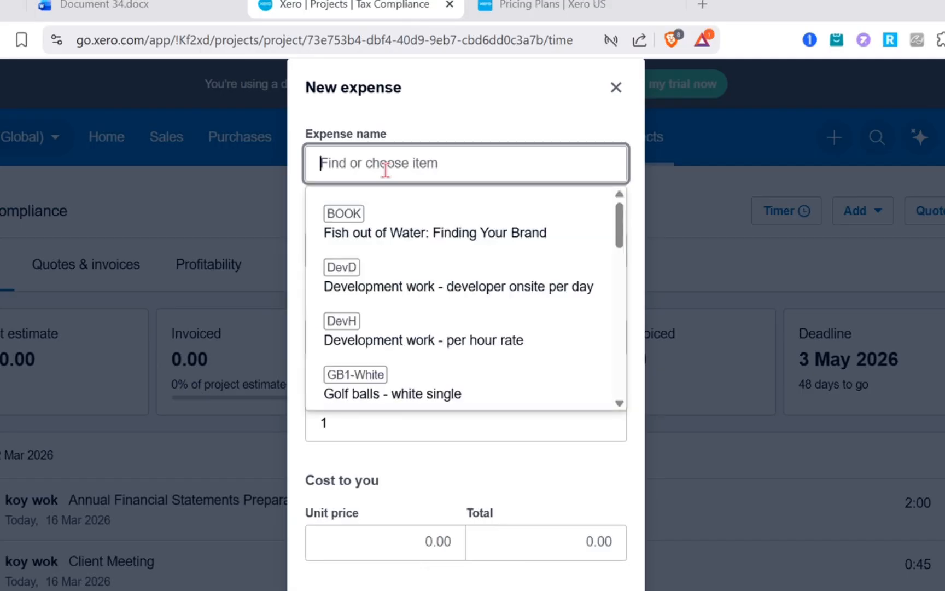
{"action": "type", "text": "Purchas"}
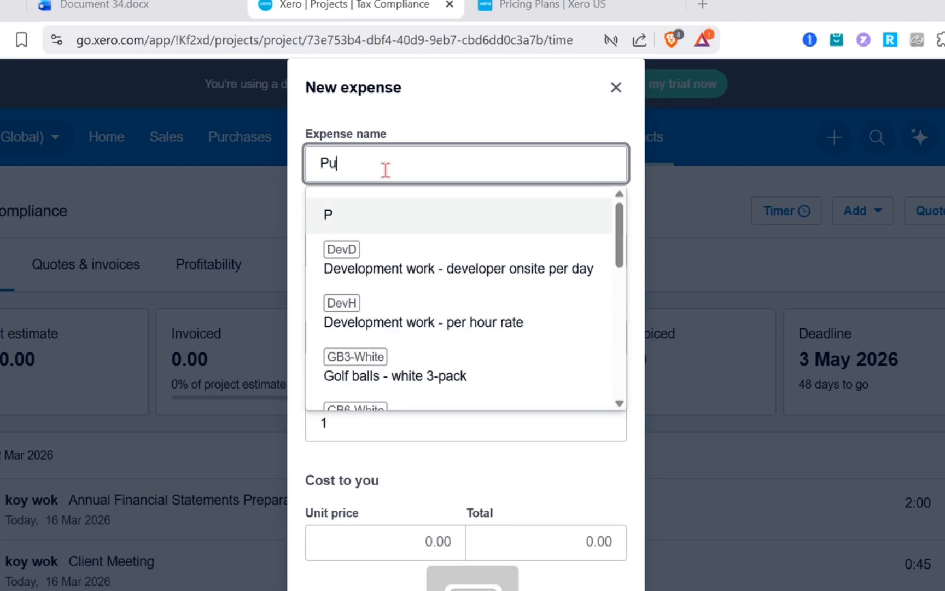
{"action": "type", "text": "ed"}
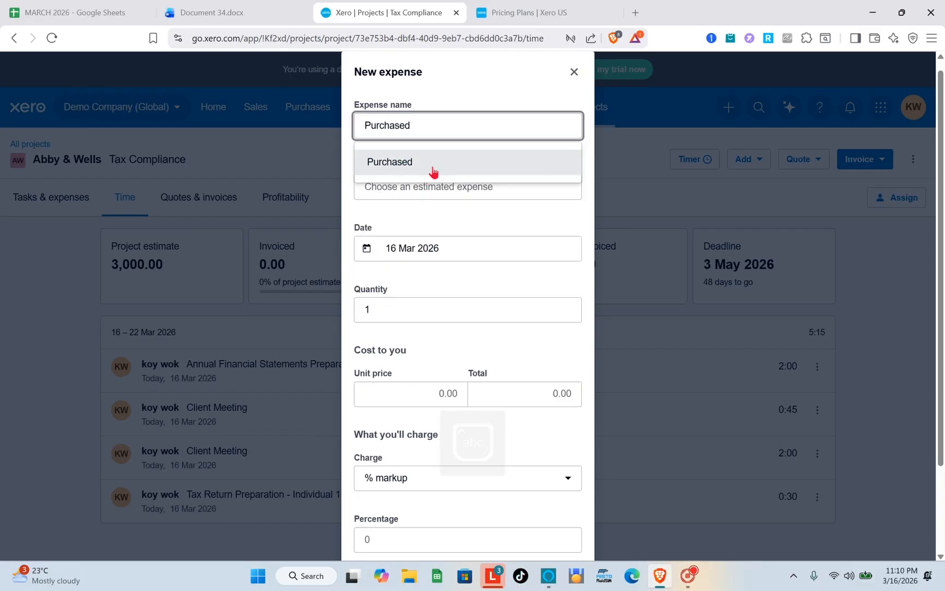
{"action": "left_click", "coordinate": [433, 167]}
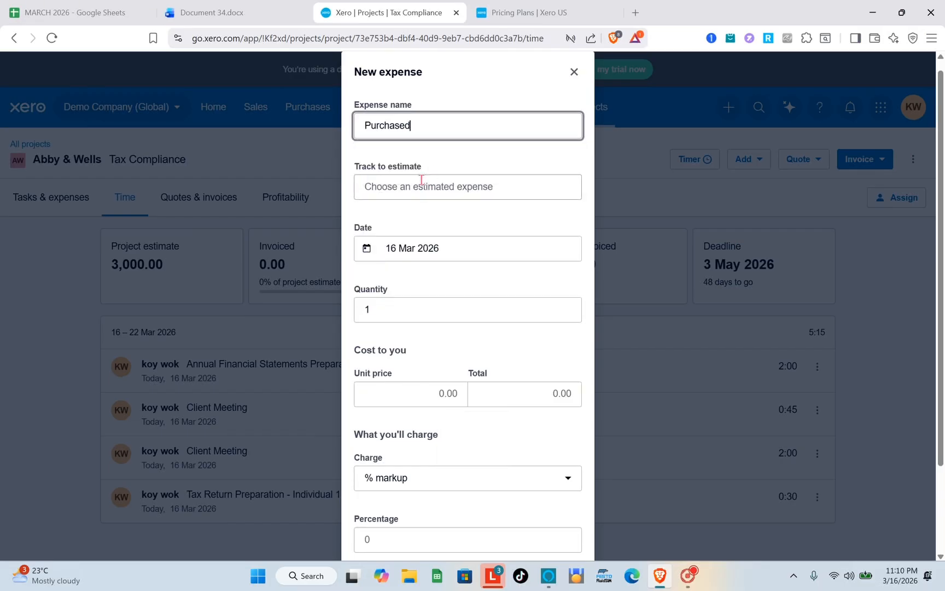
Set the expense's unit price to 2000, leaving the estimate tracking empty and the quantity at 1.
{"action": "left_click", "coordinate": [419, 187]}
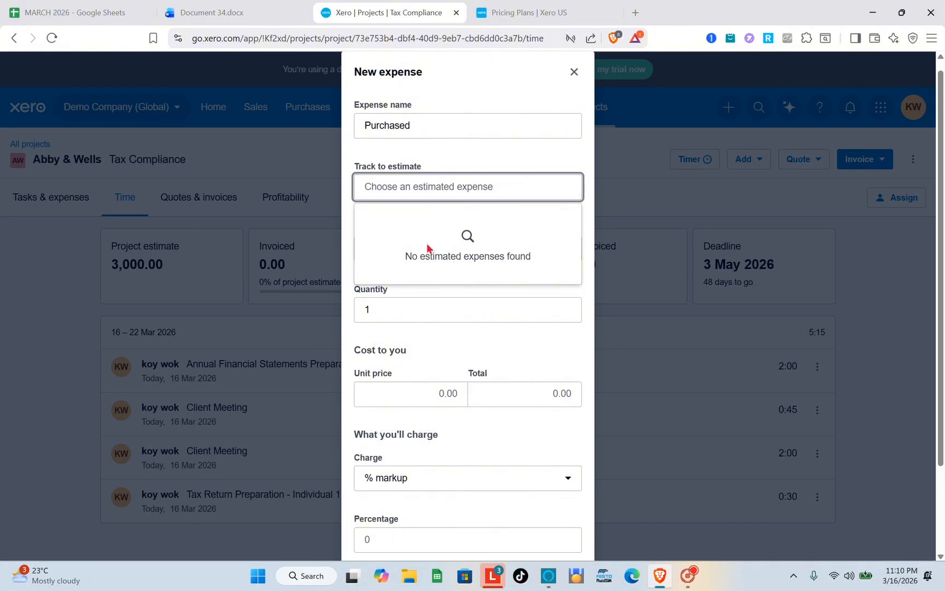
{"action": "left_click", "coordinate": [479, 317]}
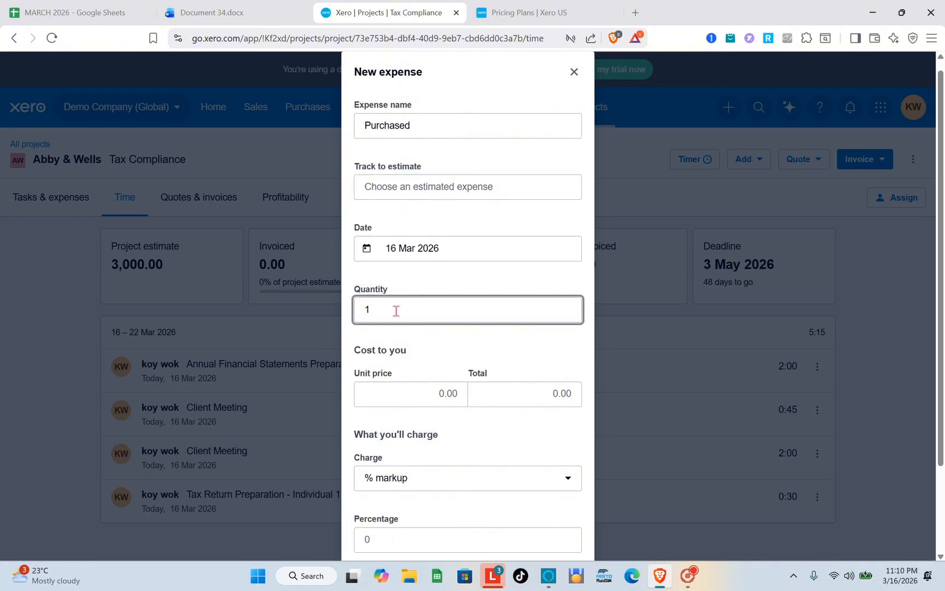
{"action": "scroll", "coordinate": [394, 309], "scroll_direction": "down", "scroll_amount": 1}
{"action": "left_click", "coordinate": [445, 351]}
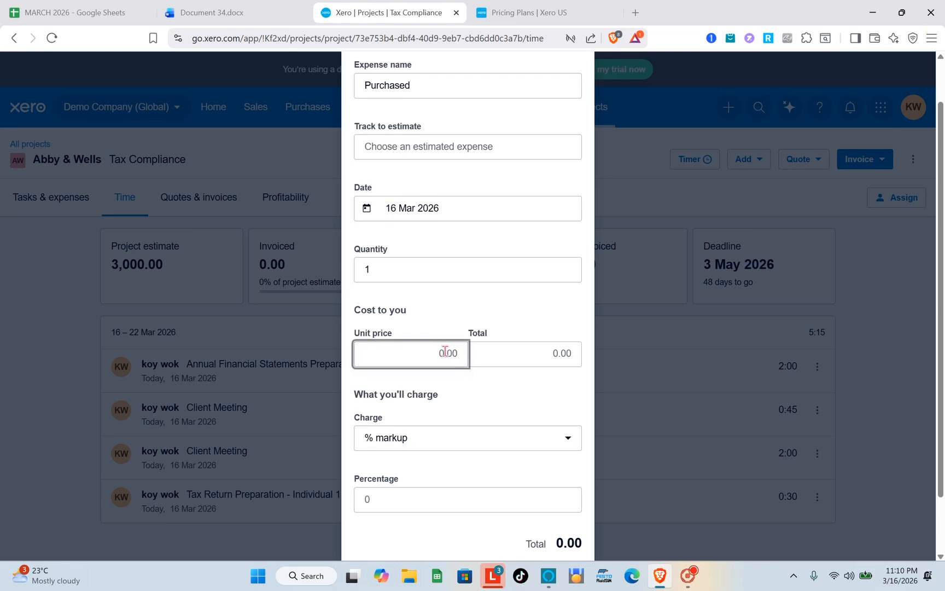
{"action": "type", "text": "2000"}
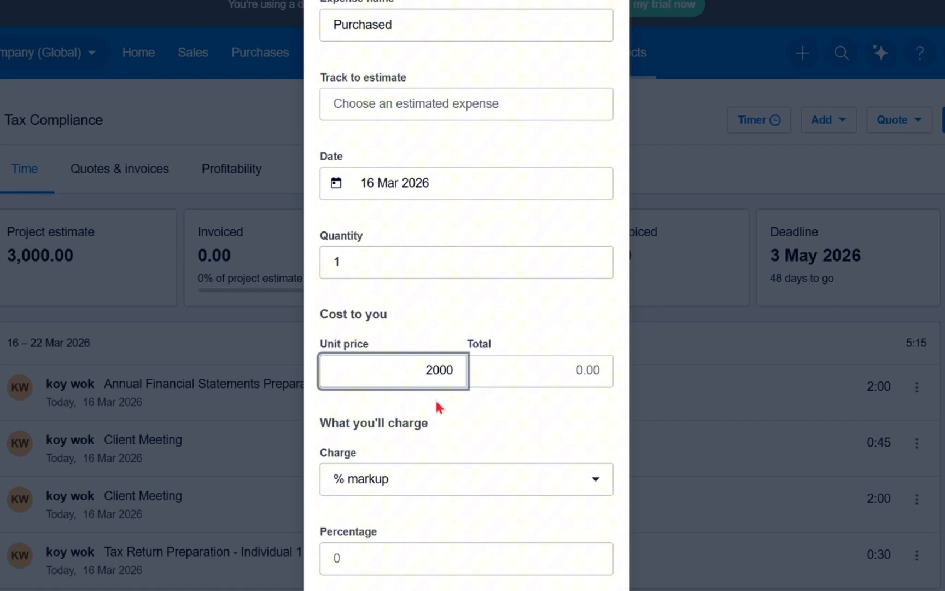
{"action": "left_click", "coordinate": [443, 438]}
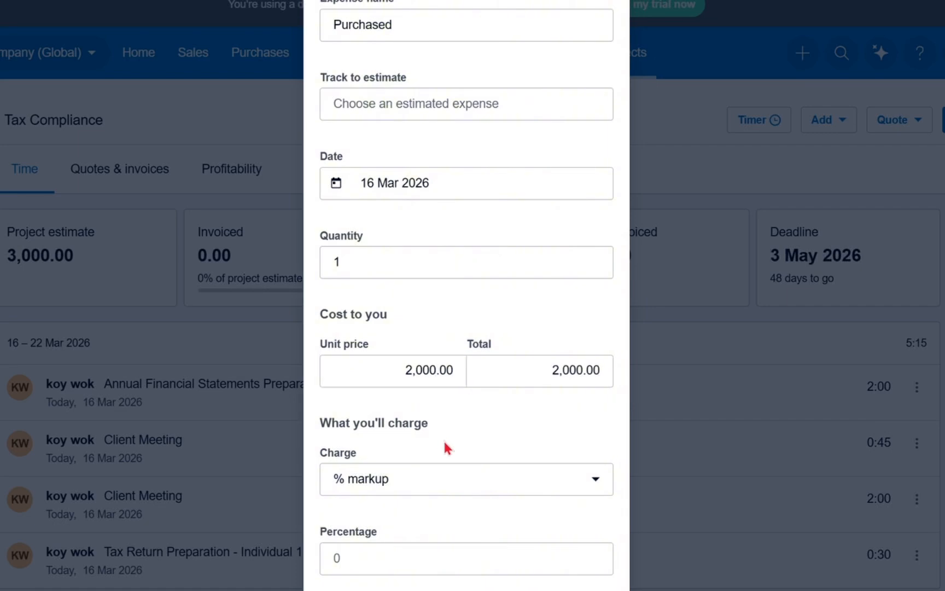
Keep the expense's charge type as % markup without a percentage and save the expense.
{"action": "scroll", "coordinate": [425, 425], "scroll_direction": "down", "scroll_amount": 1}
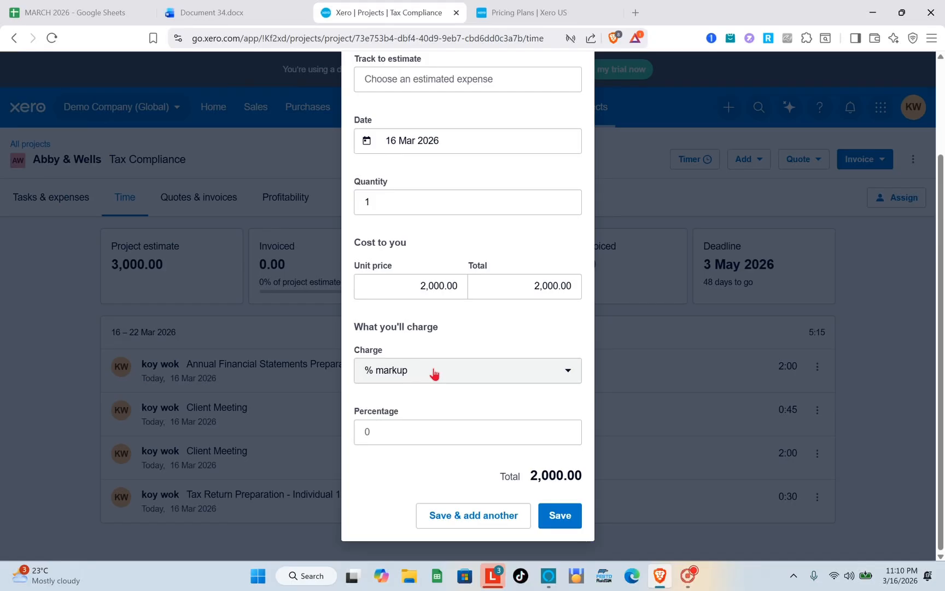
{"action": "left_click", "coordinate": [424, 422]}
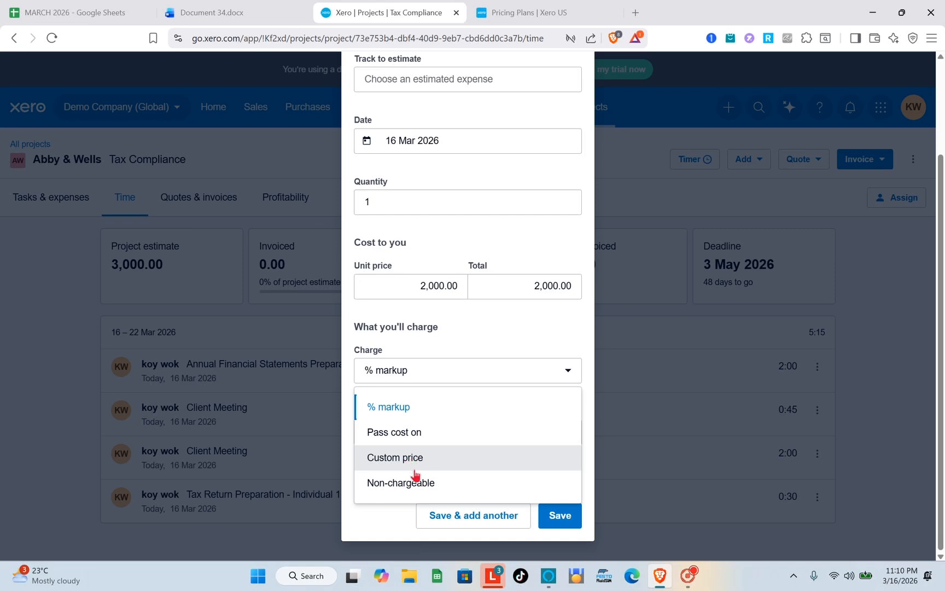
{"action": "left_click", "coordinate": [518, 318]}
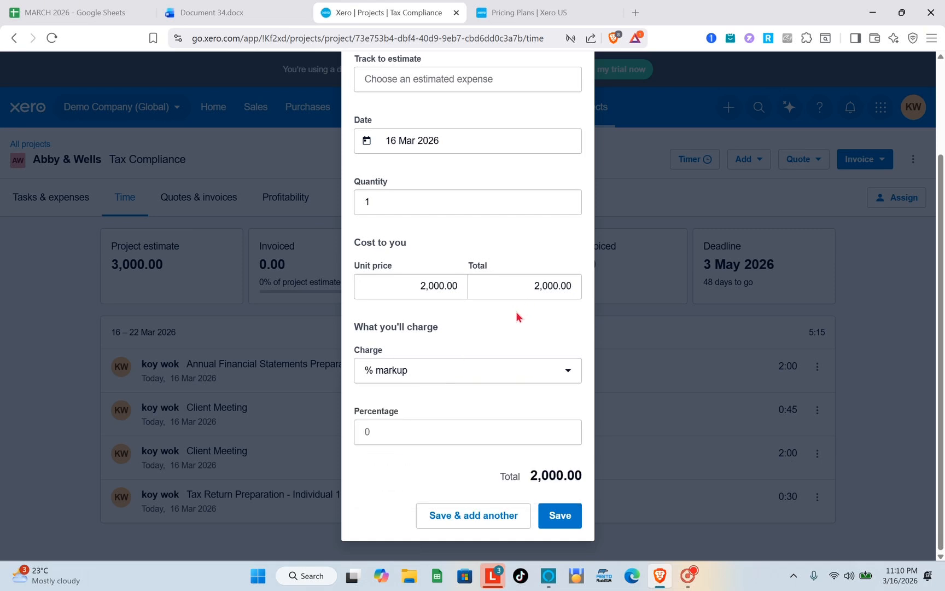
{"action": "left_click", "coordinate": [395, 432]}
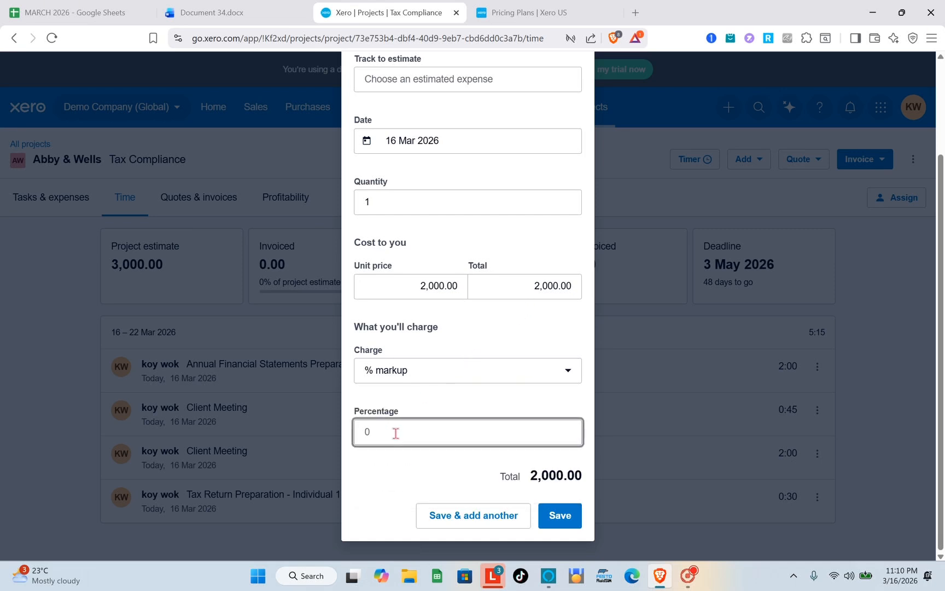
{"action": "left_click", "coordinate": [559, 515]}
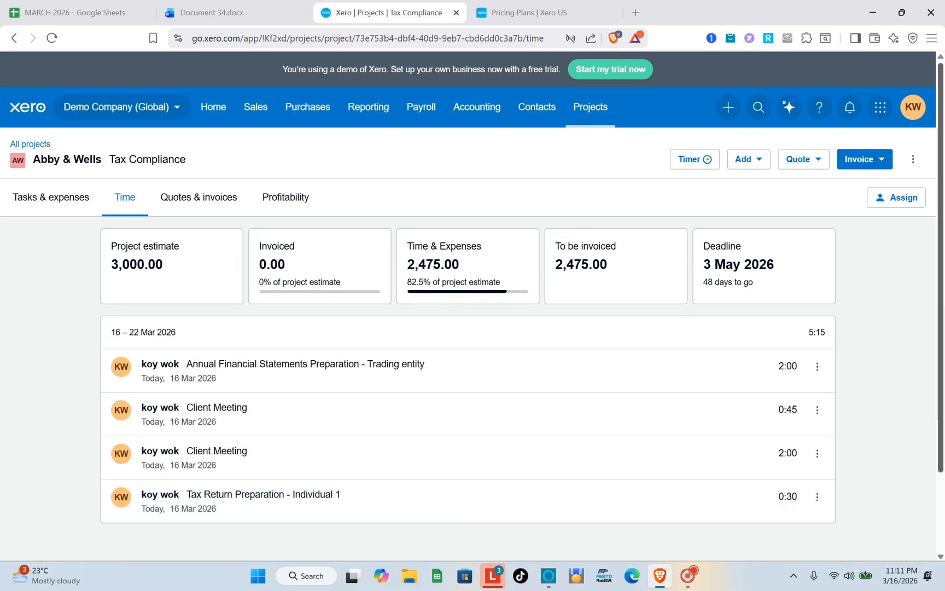
Review the new deposit invoice form for the project and close it without saving a draft.
{"action": "left_click", "coordinate": [884, 166]}
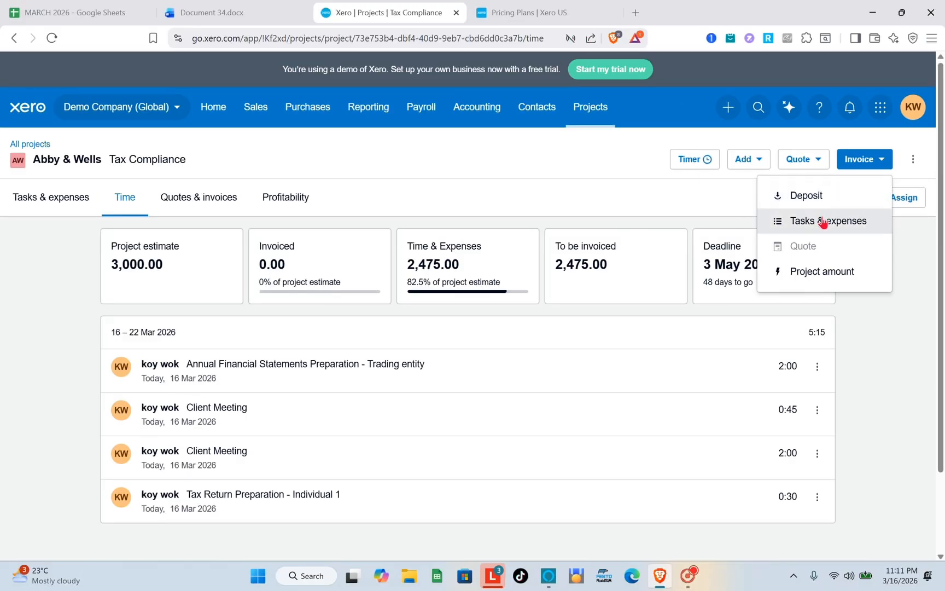
{"action": "left_click", "coordinate": [810, 207]}
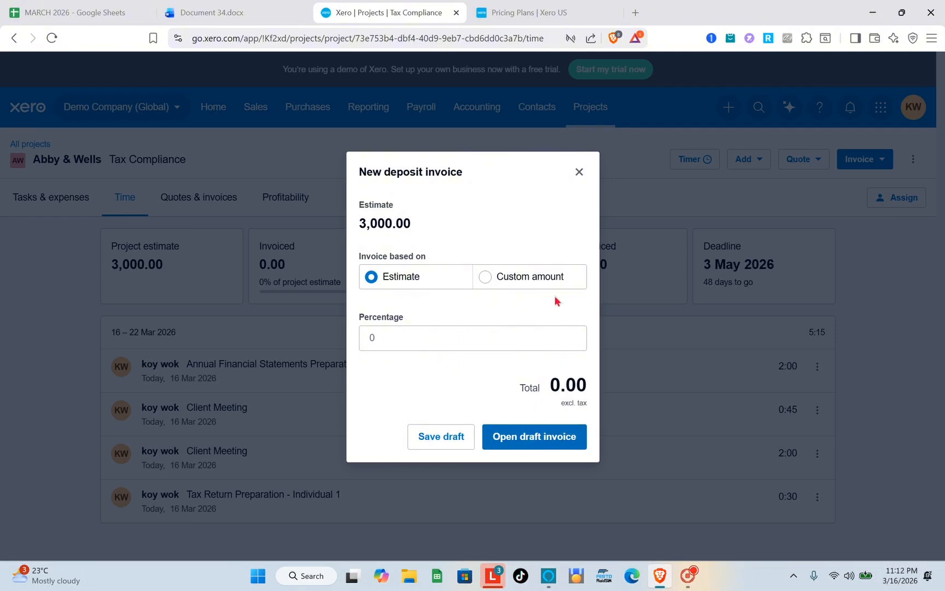
{"action": "left_click", "coordinate": [586, 169]}
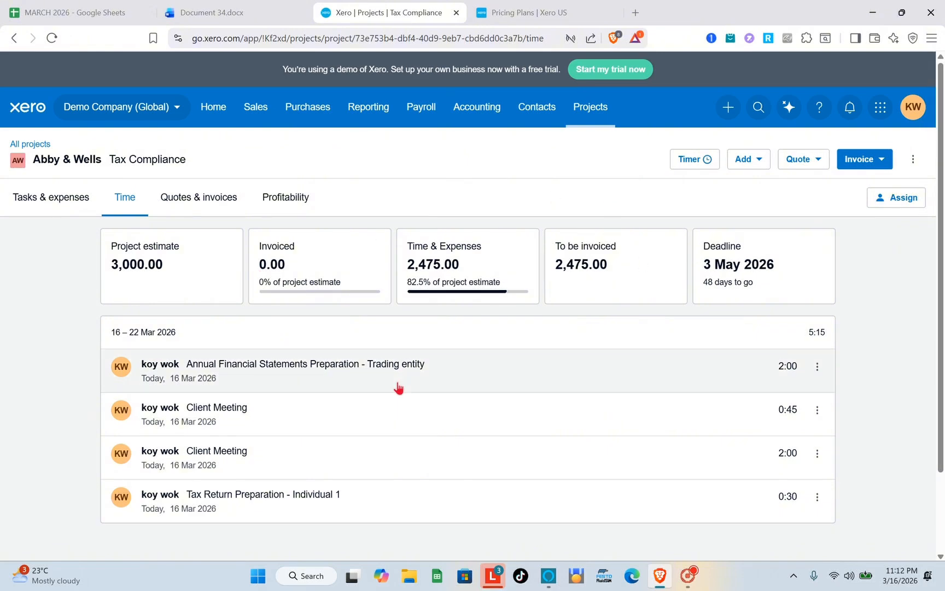
{"action": "scroll", "coordinate": [397, 387], "scroll_direction": "down", "scroll_amount": 3}
{"action": "scroll", "coordinate": [396, 386], "scroll_direction": "up", "scroll_amount": 3}
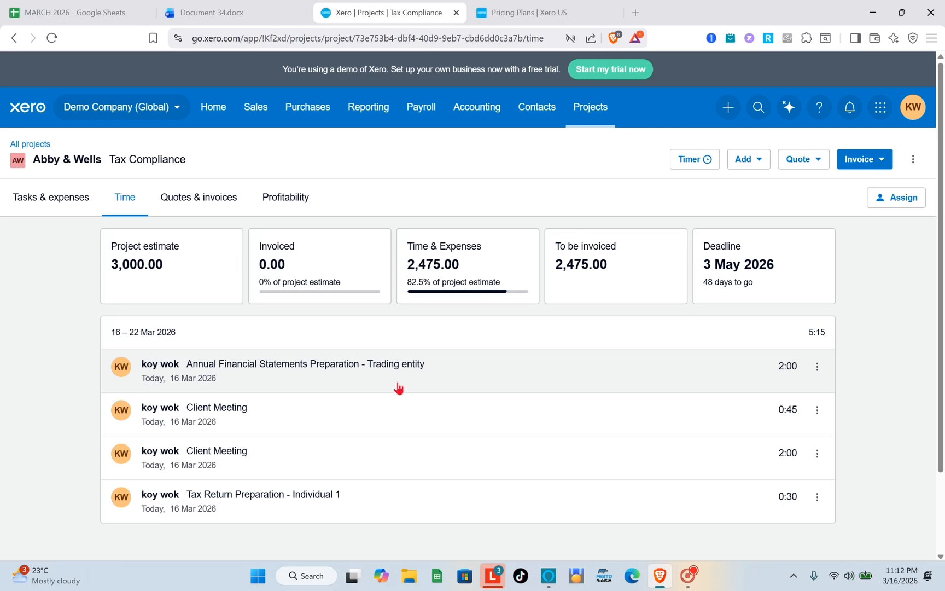